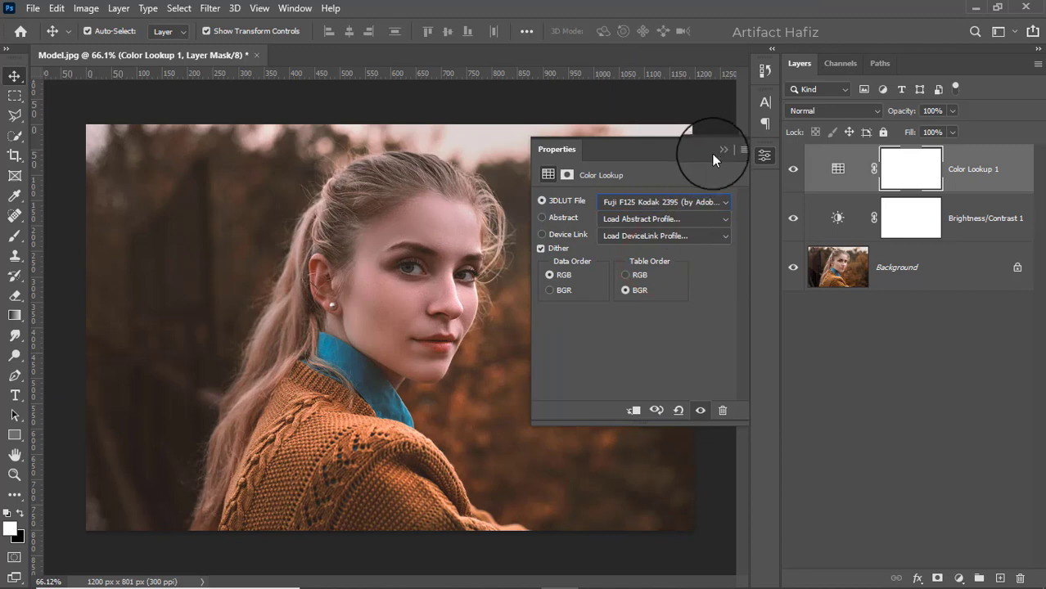
Reduce the opacity of the Color Lookup 1 layer to 53%.
left_click(723, 149)
left_click(953, 111)
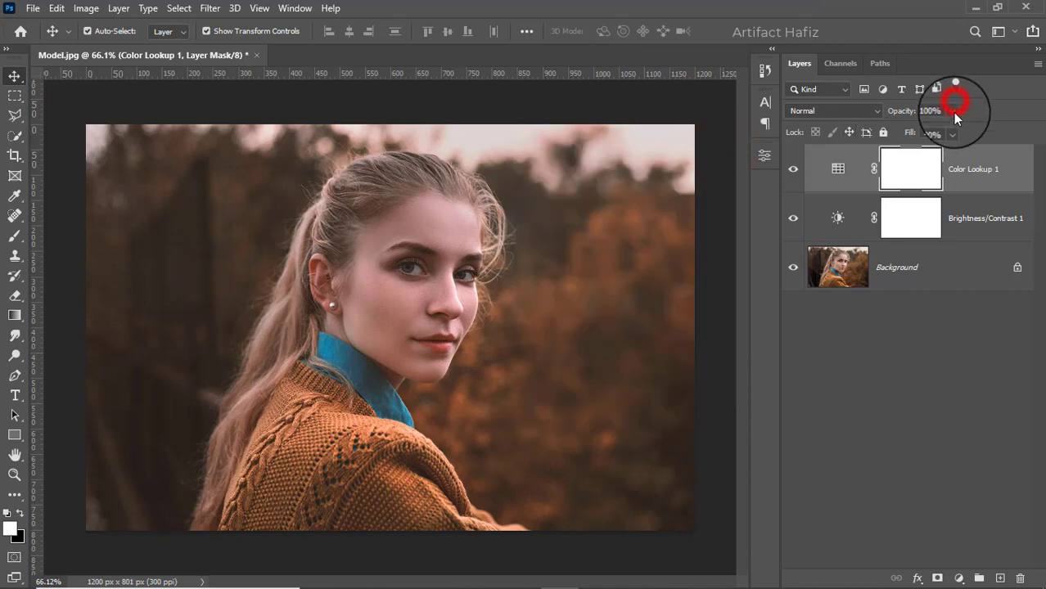
left_click(920, 128)
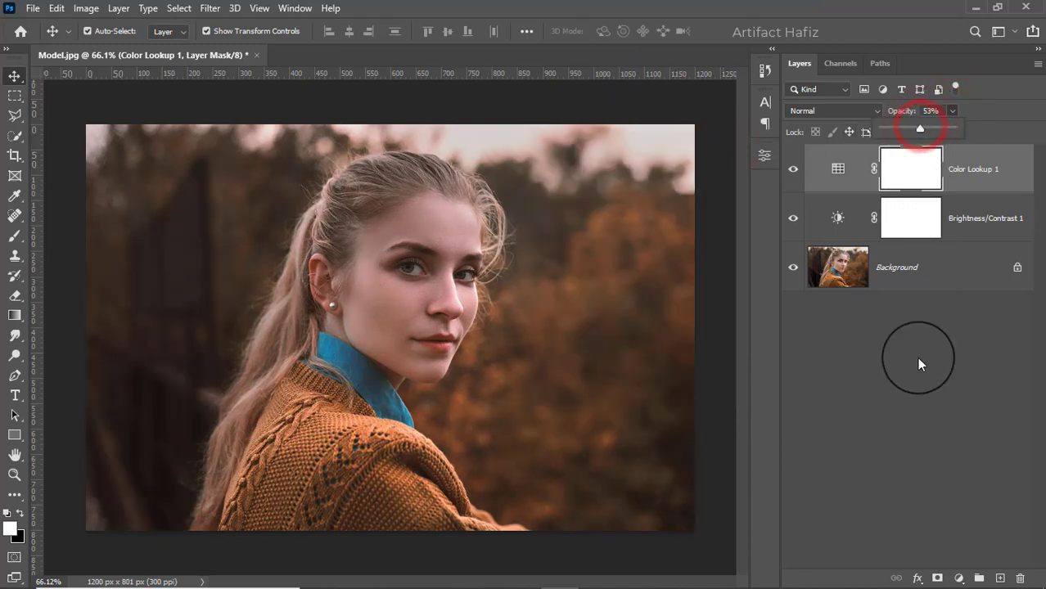
Add a second Color Lookup adjustment layer using the Soft_Warming.look 3DLUT file.
left_click(959, 579)
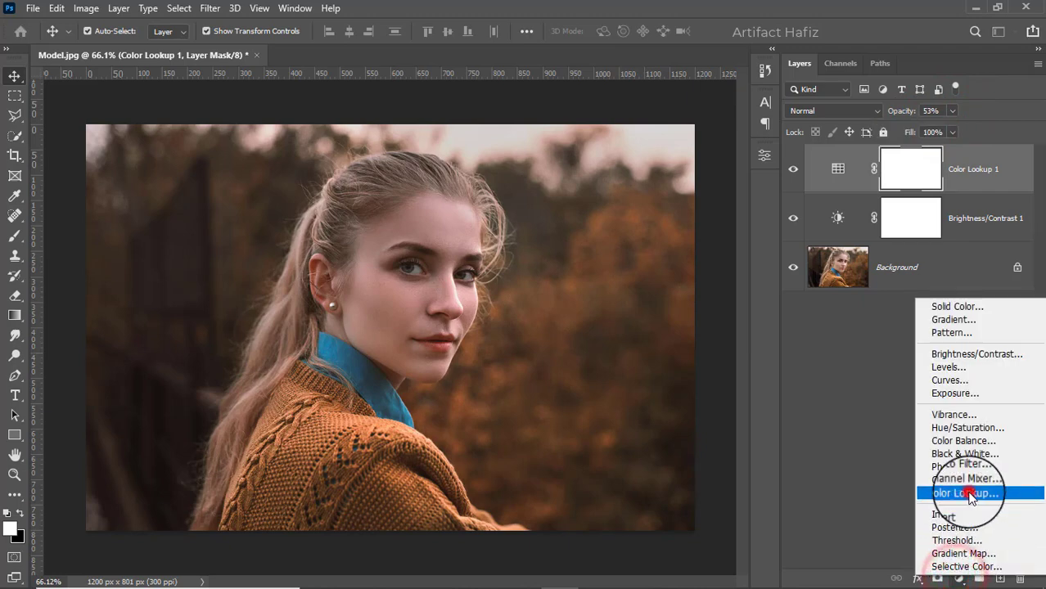
left_click(966, 494)
left_click(655, 205)
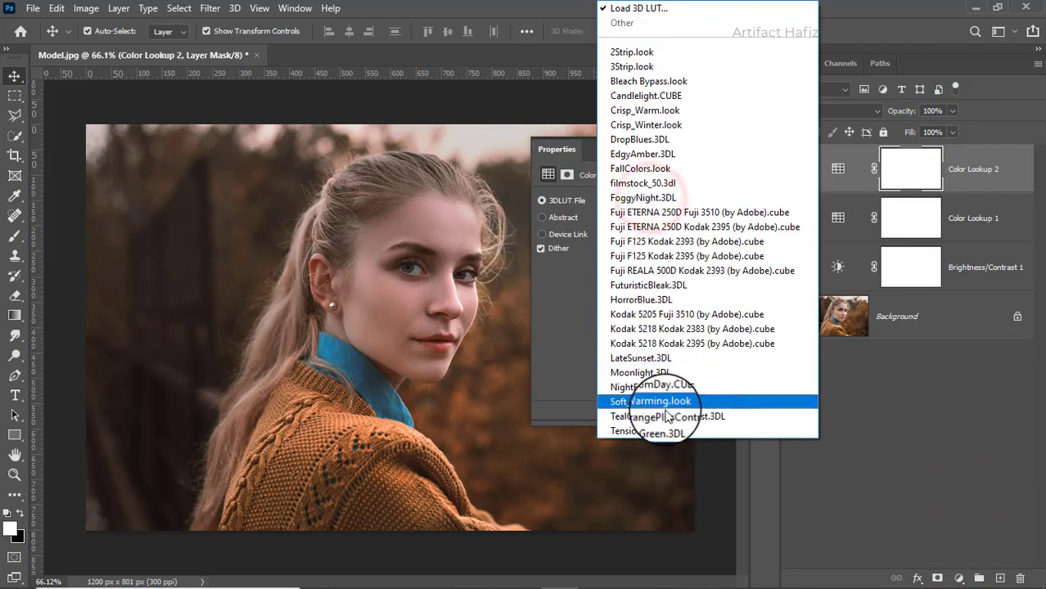
left_click(665, 401)
left_click(718, 152)
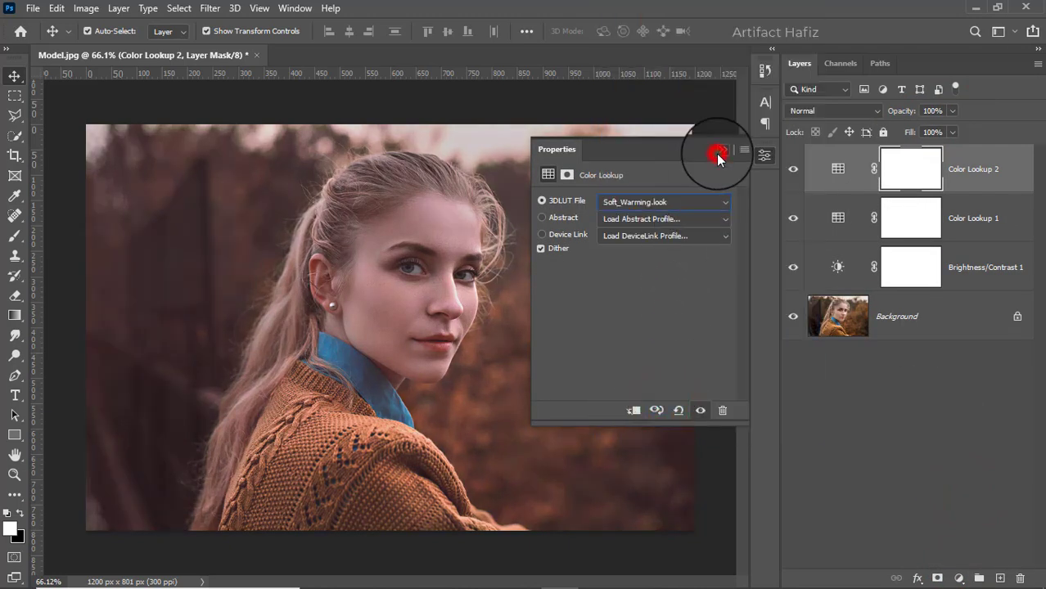
Lower the opacity of the Color Lookup 2 layer to 41%.
left_click(953, 111)
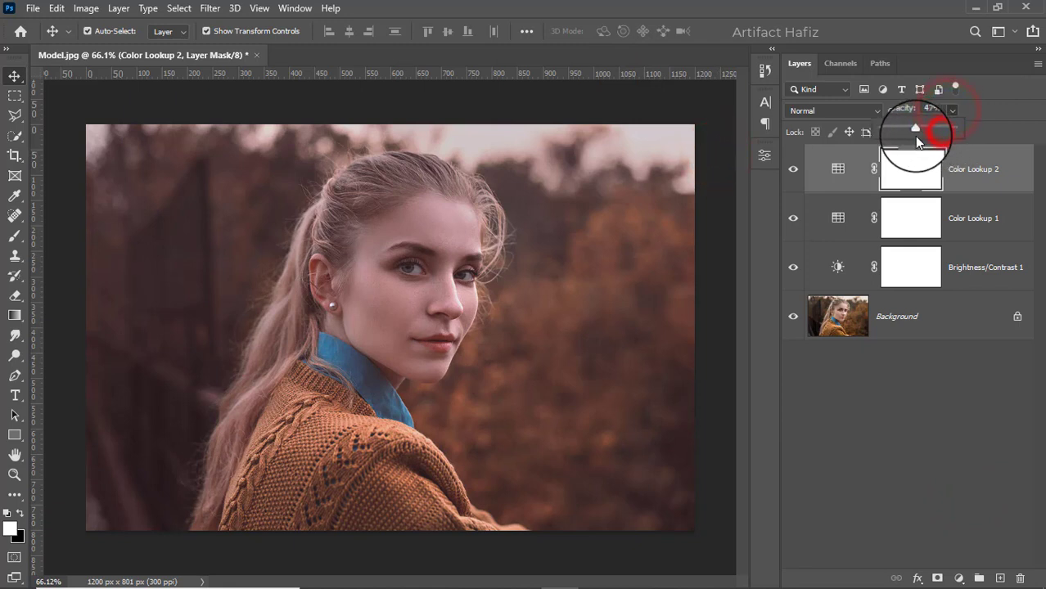
left_click_drag(914, 138, 911, 143)
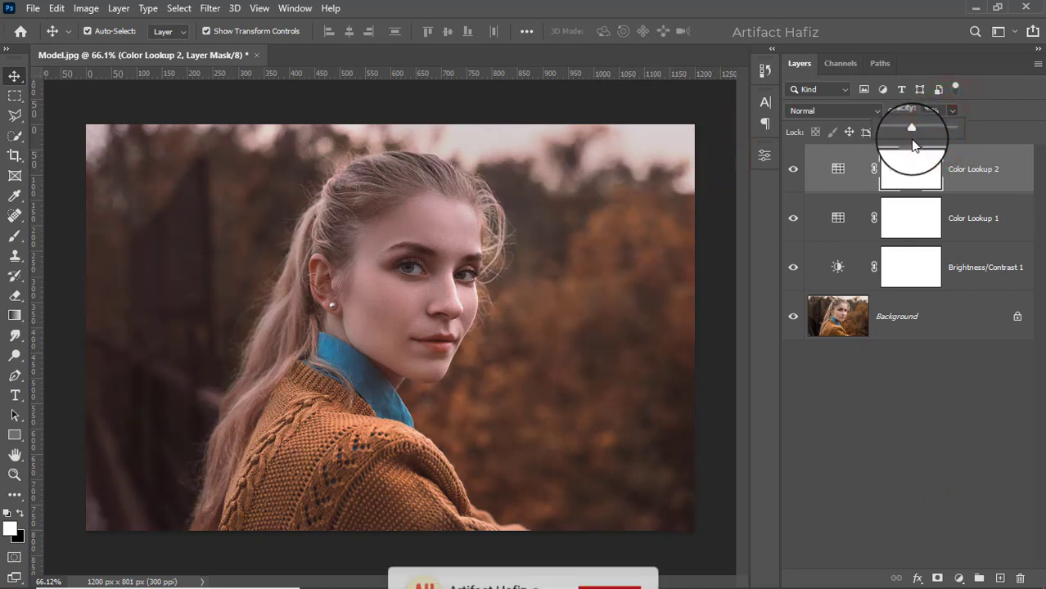
left_click(965, 161)
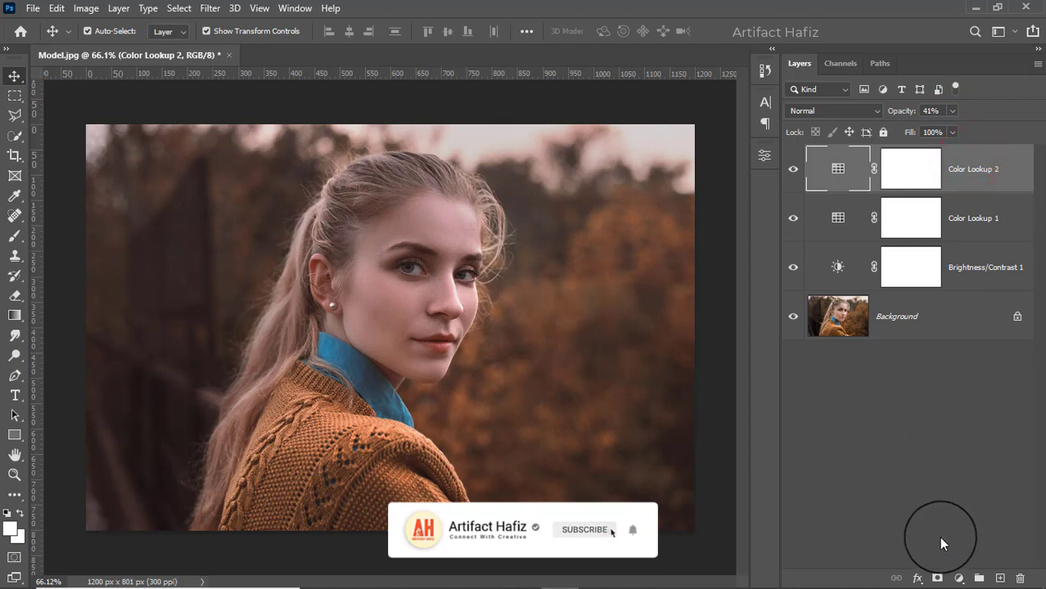
Add a Curves adjustment layer, anchoring the RGB curve in the shadows and raising it slightly in the highlights.
left_click(955, 577)
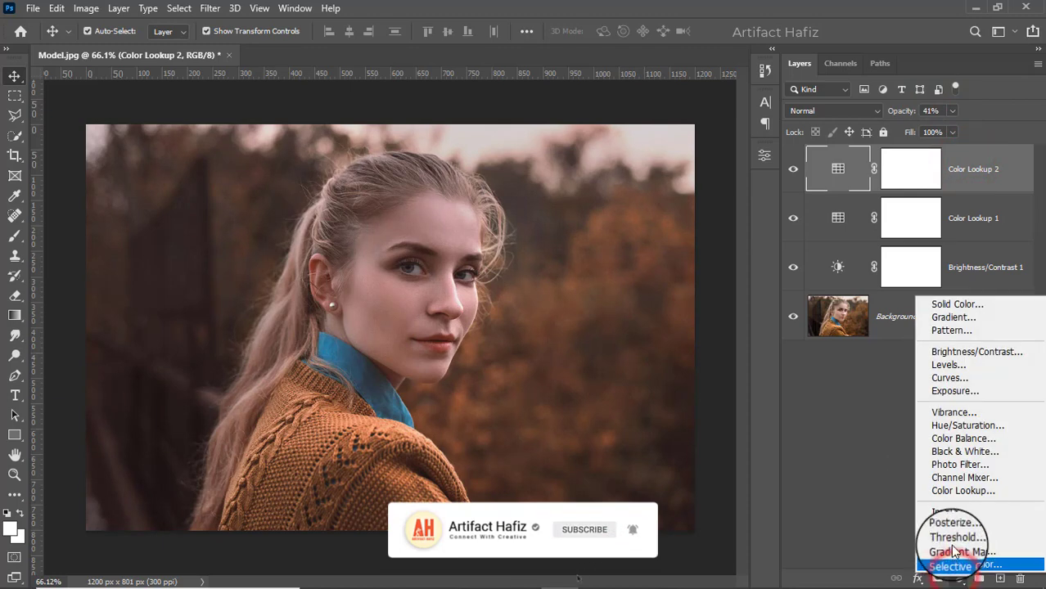
left_click(946, 378)
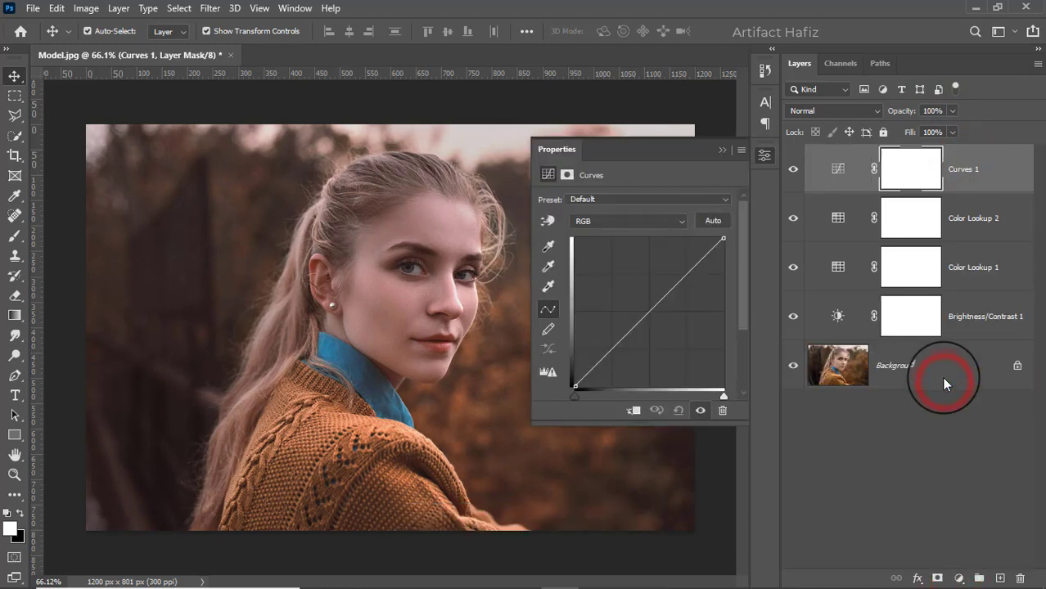
left_click(612, 350)
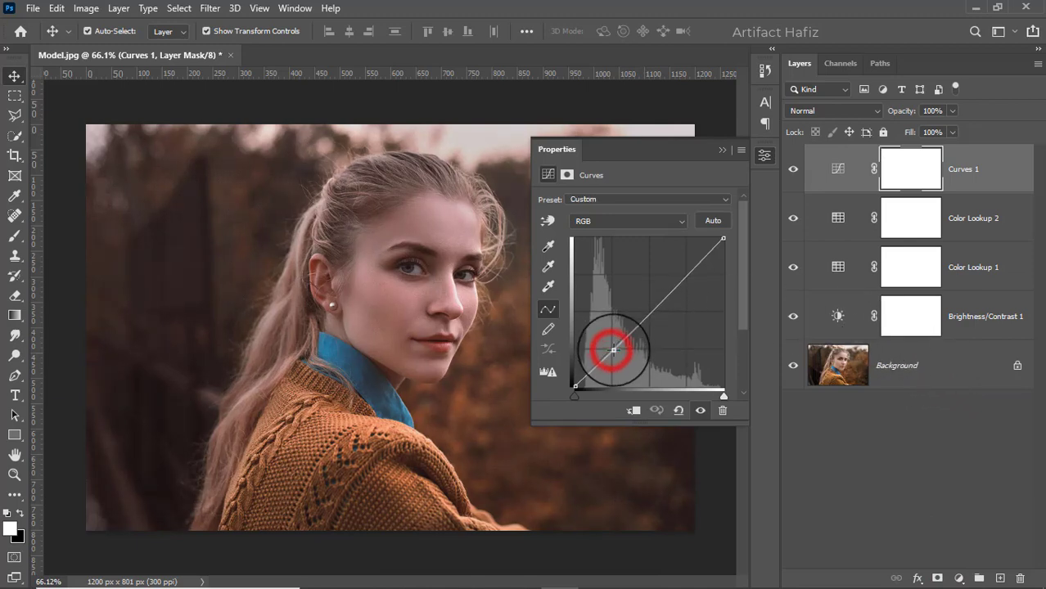
left_click(688, 273)
left_click_drag(689, 270, 689, 266)
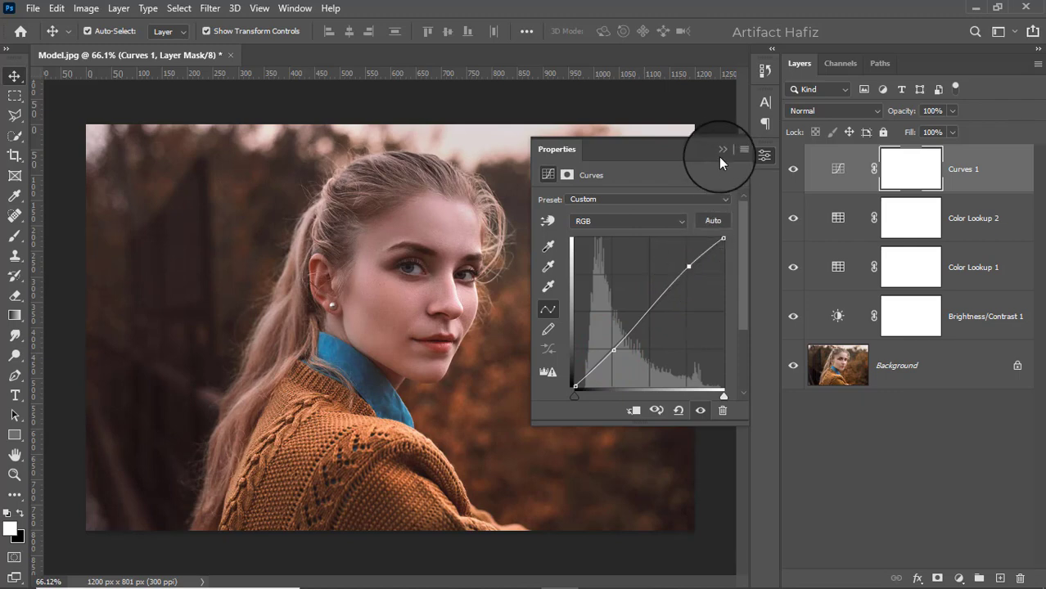
left_click(686, 264)
left_click_drag(684, 261, 682, 259)
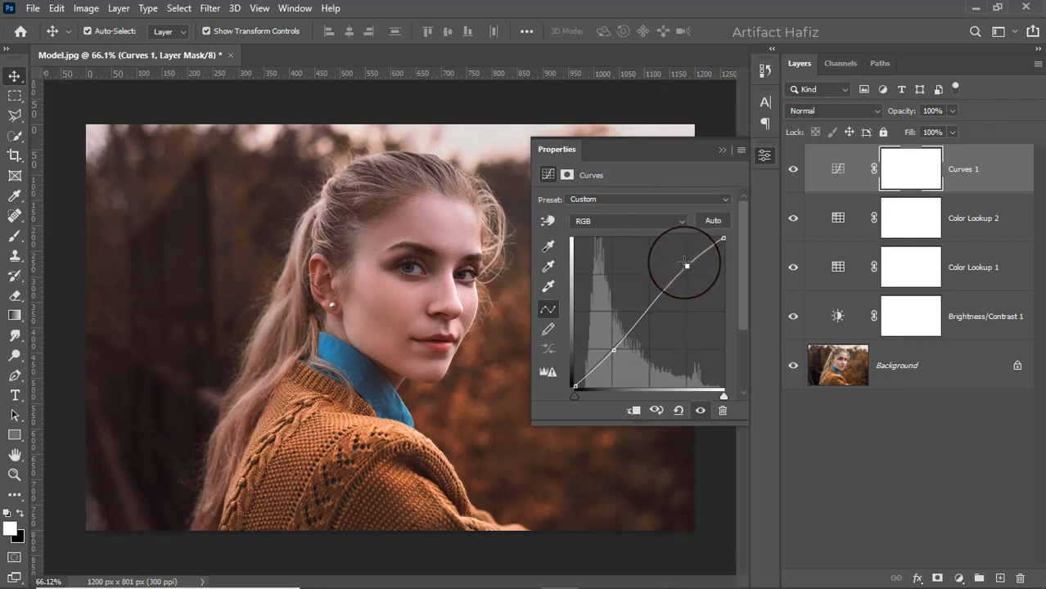
left_click(720, 150)
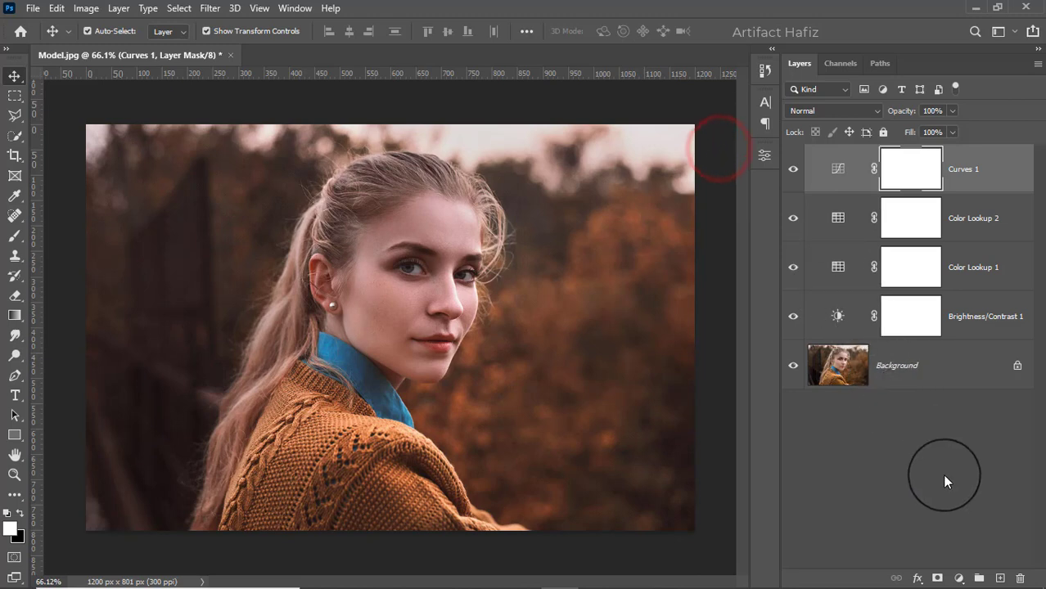
Add a Levels adjustment layer on top and set its RGB black input level to 7.
left_click(959, 577)
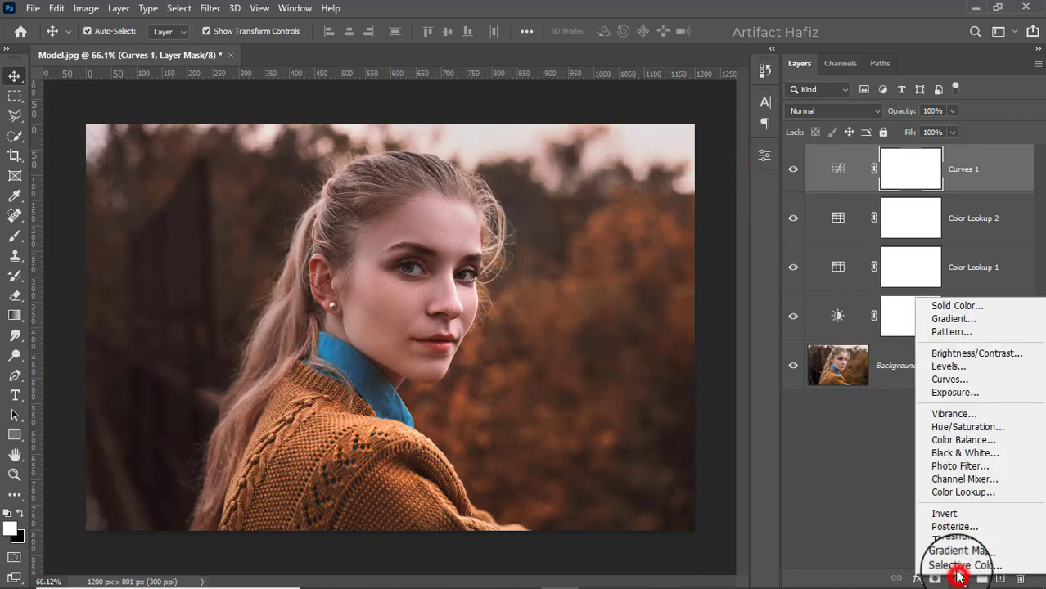
left_click(941, 367)
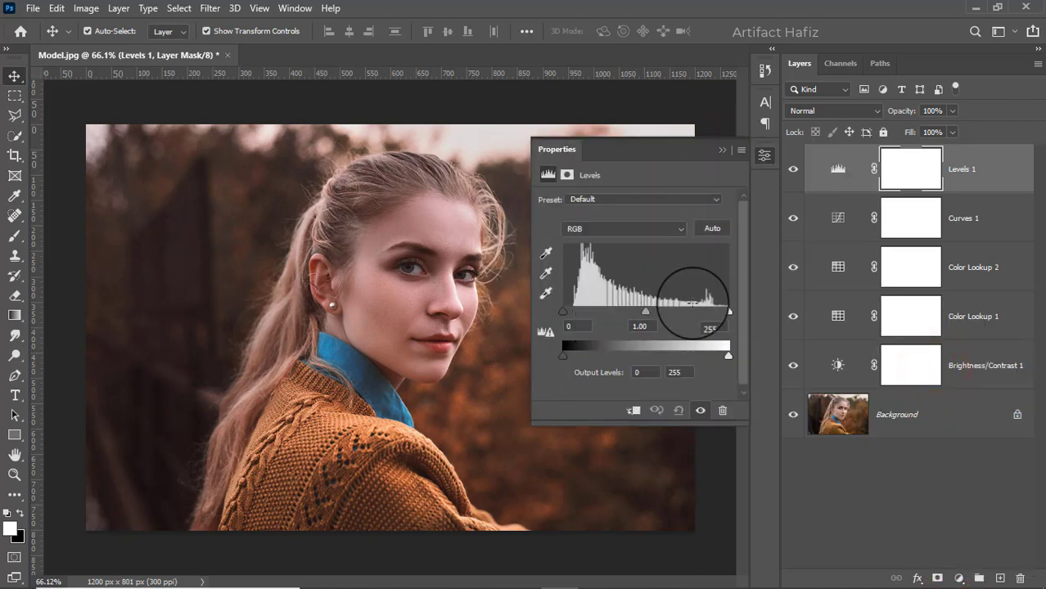
left_click_drag(570, 309, 567, 306)
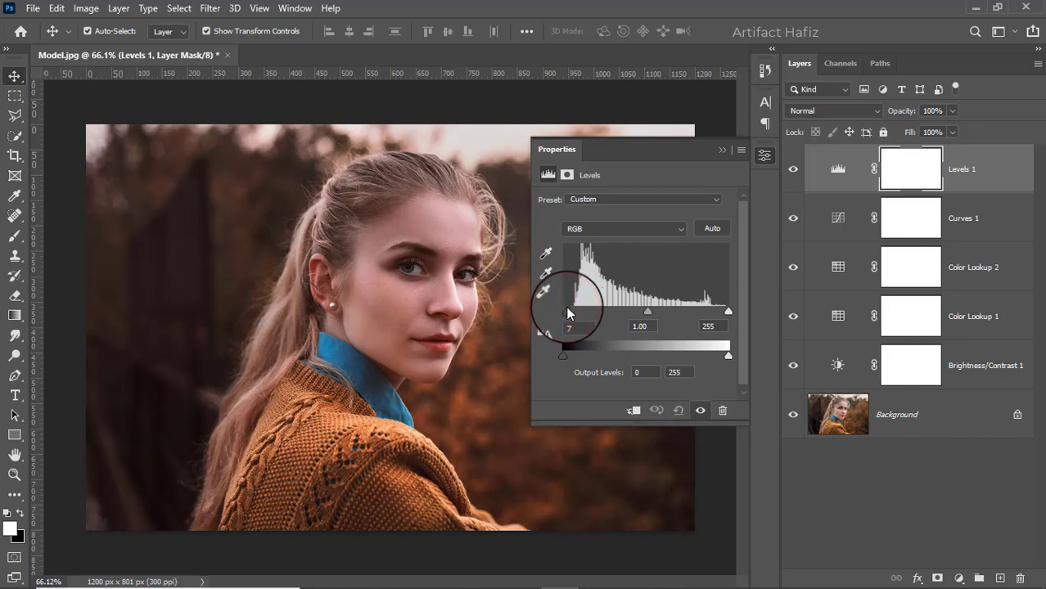
left_click(724, 147)
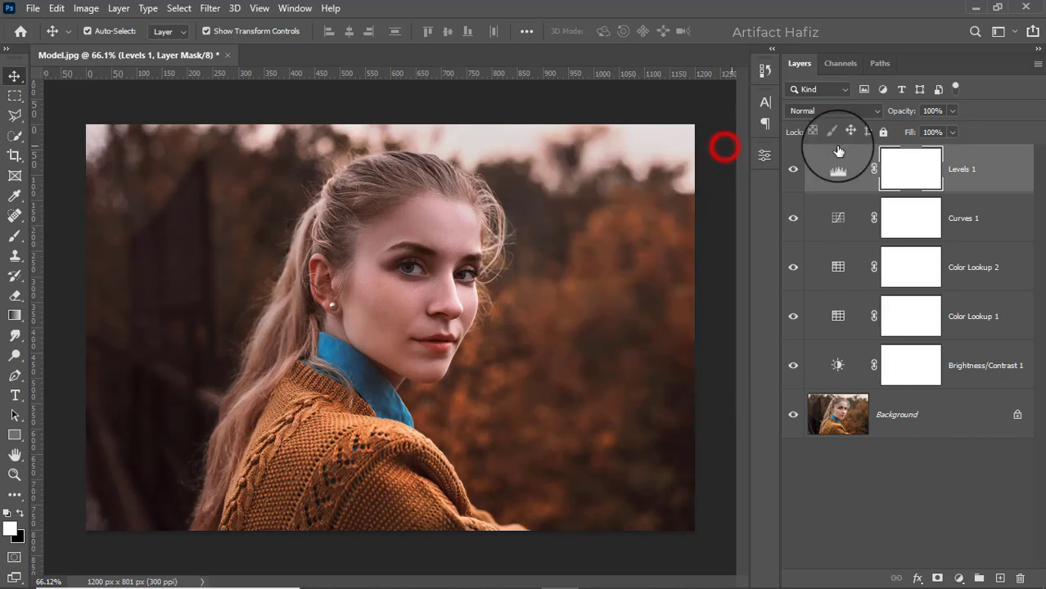
Stamp all visible layers into a new layer above Levels 1 and convert it for smart filters.
left_click(982, 156)
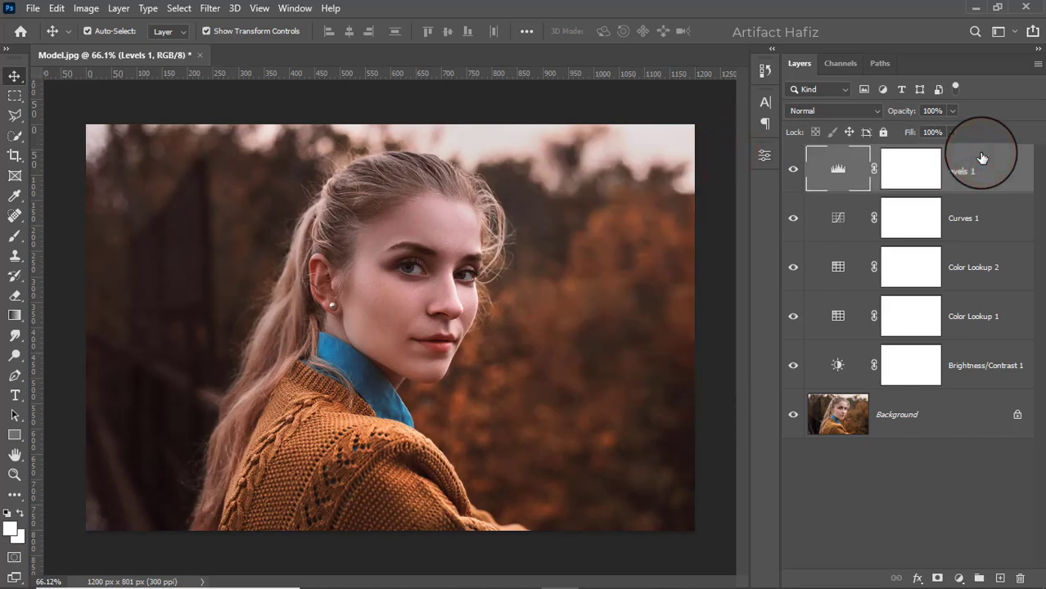
key("ctrl+alt+shift+e")
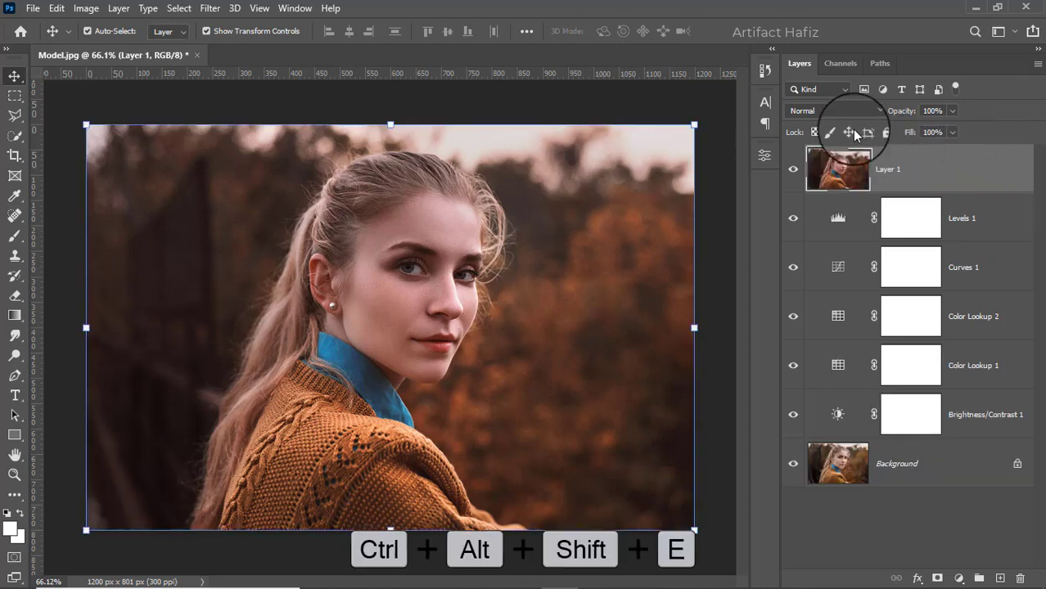
left_click(209, 8)
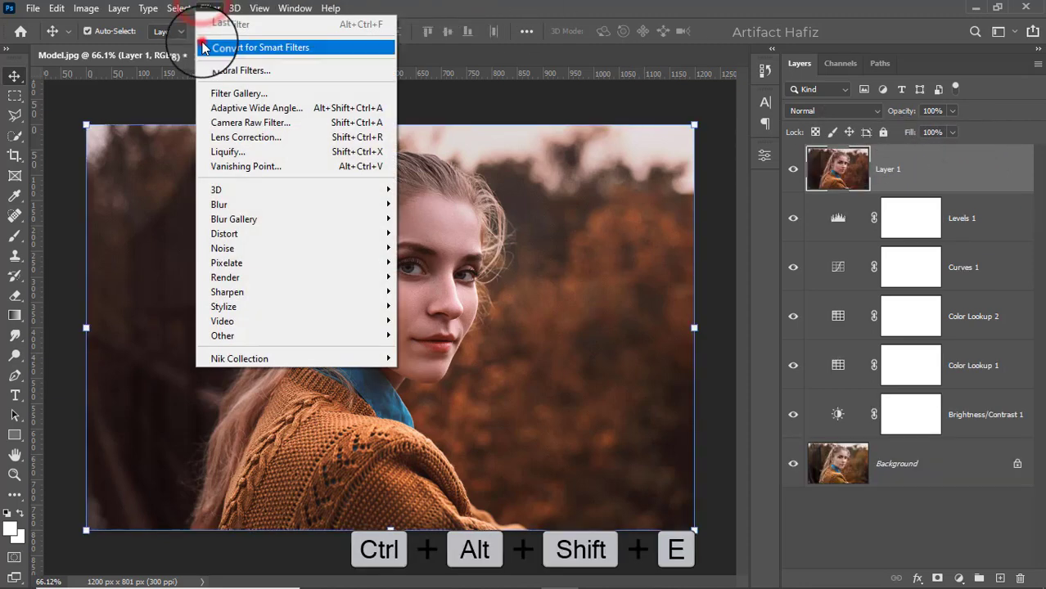
left_click(203, 47)
Start the Camera Raw Filter on the merged layer and set Contrast +2, Highlights -8, Shadows +4, Whites +30 and Blacks +4.
left_click(210, 8)
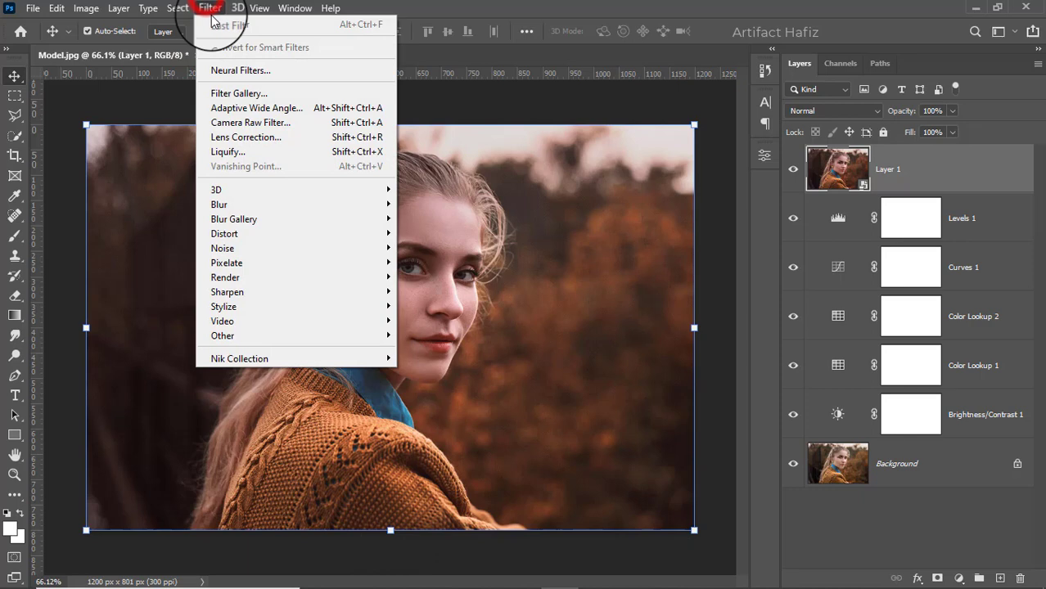
left_click(243, 124)
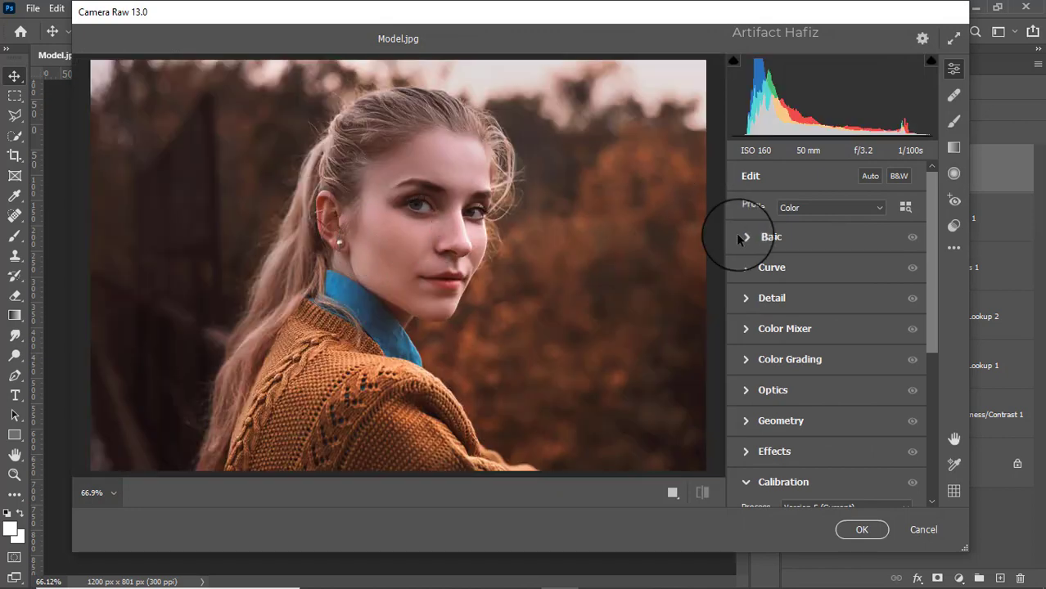
left_click(747, 238)
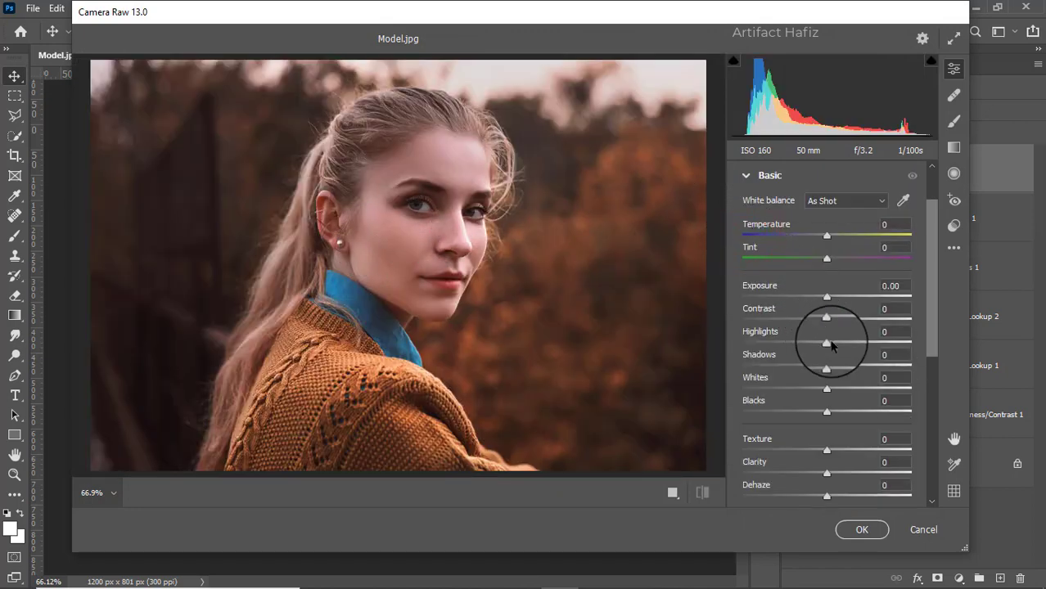
left_click_drag(827, 342, 856, 394)
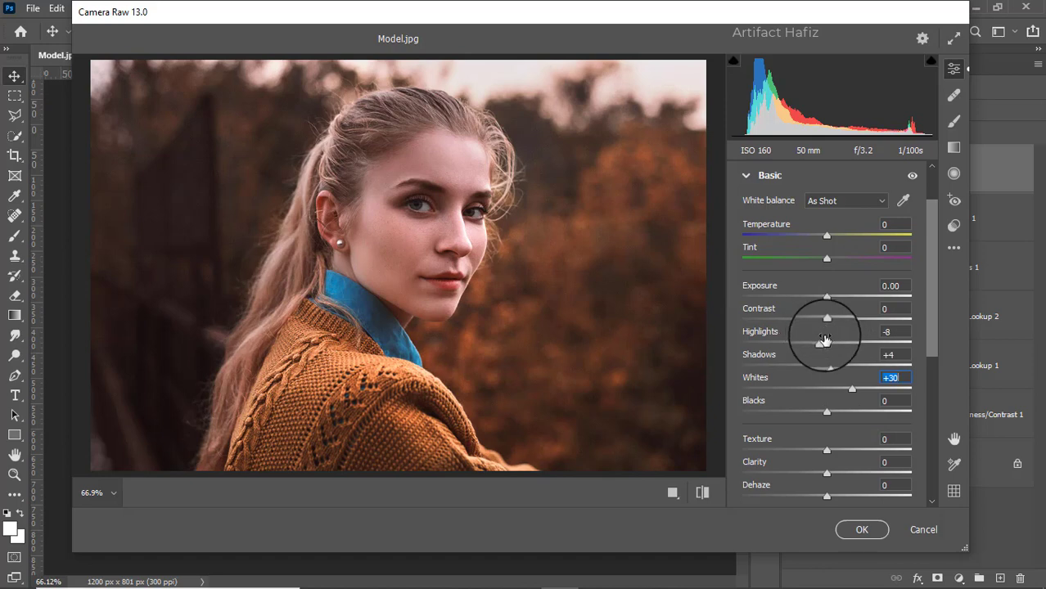
mouse_move(826, 316)
left_mouse_down()
mouse_move(827, 307)
mouse_move(830, 329)
left_mouse_up()
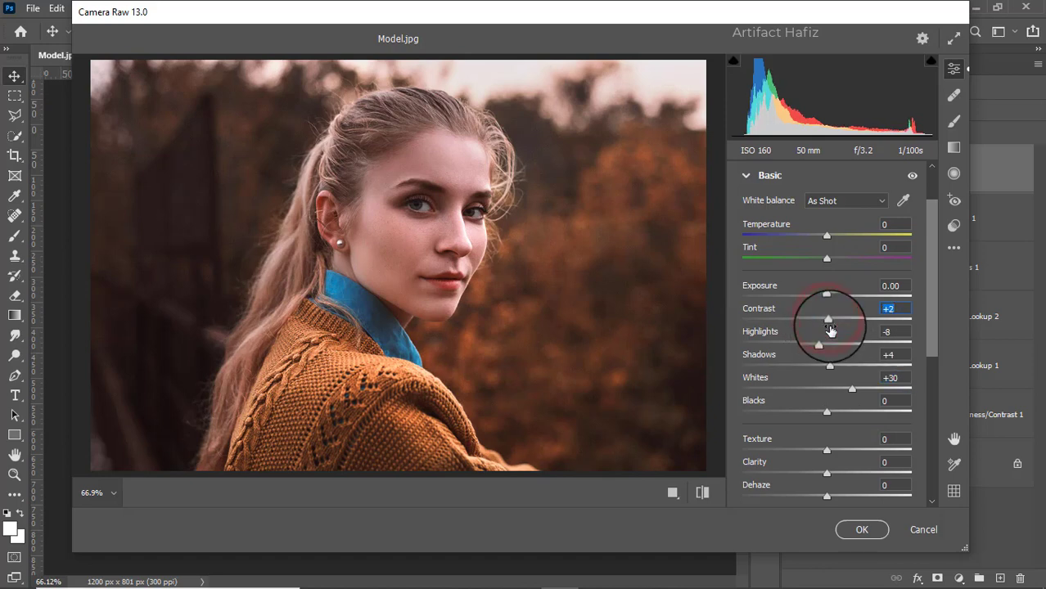
left_click_drag(826, 293, 824, 303)
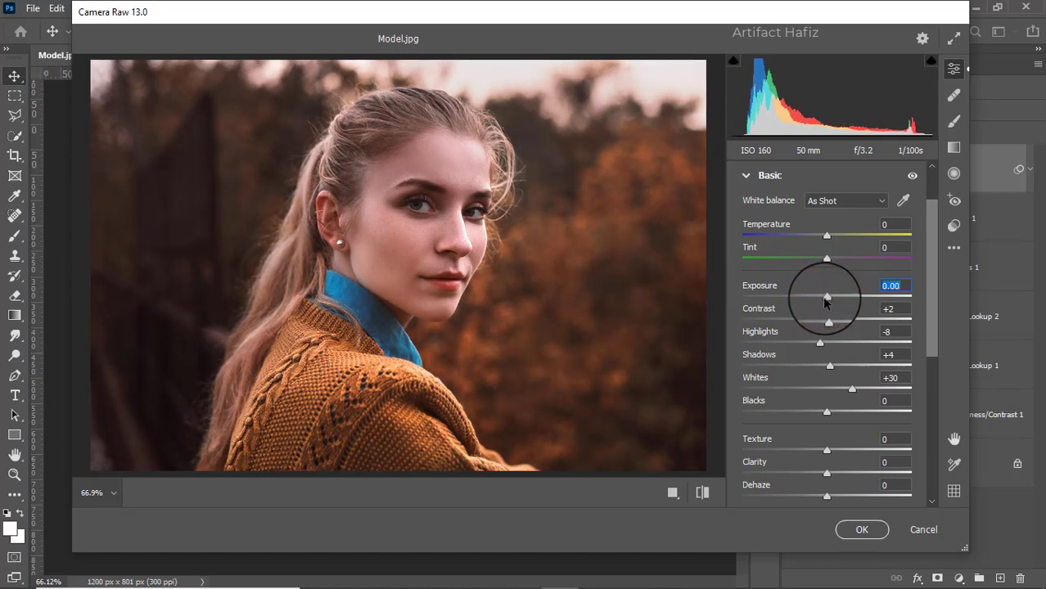
scroll(821, 321, "down", 2)
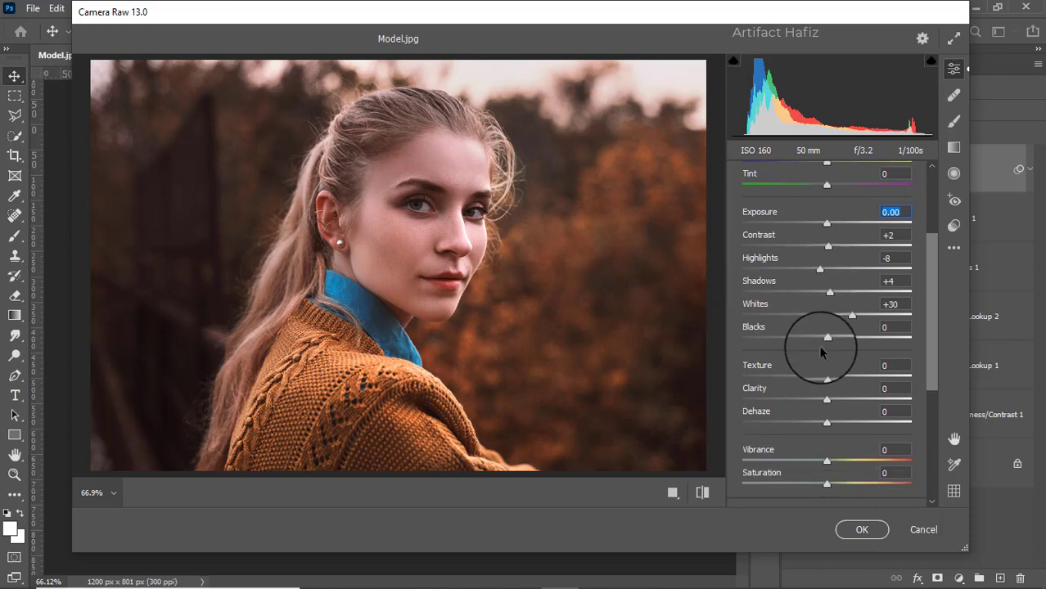
mouse_move(823, 338)
left_mouse_down()
mouse_move(835, 339)
mouse_move(782, 335)
mouse_move(831, 342)
left_mouse_up()
Set Texture to -3, Clarity to +5, Dehaze to +3 and Vibrance to +5 in the Basic adjustments.
scroll(833, 346, "down", 1)
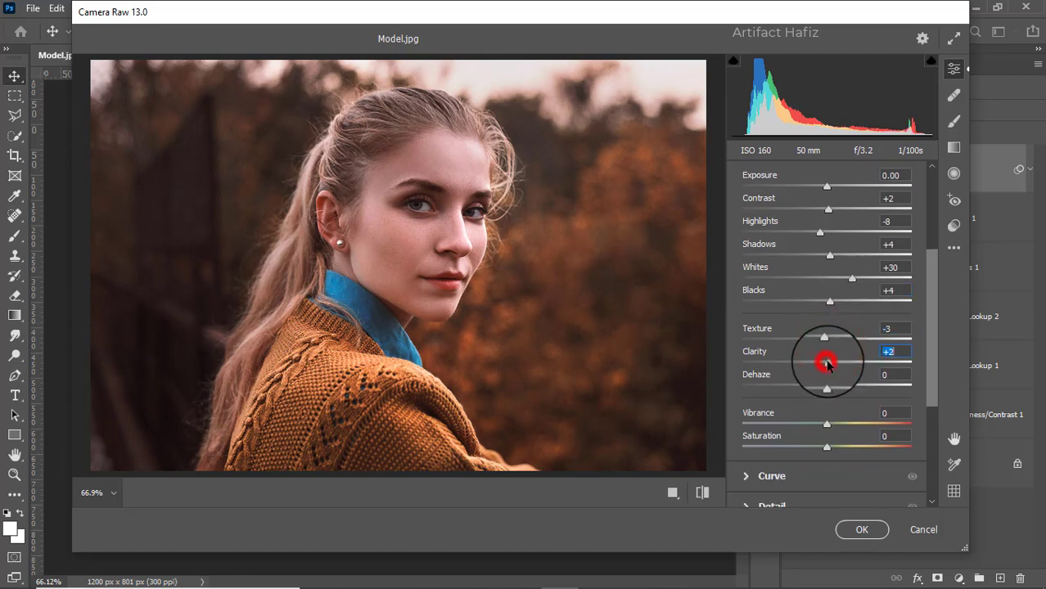
left_click_drag(826, 364, 830, 365)
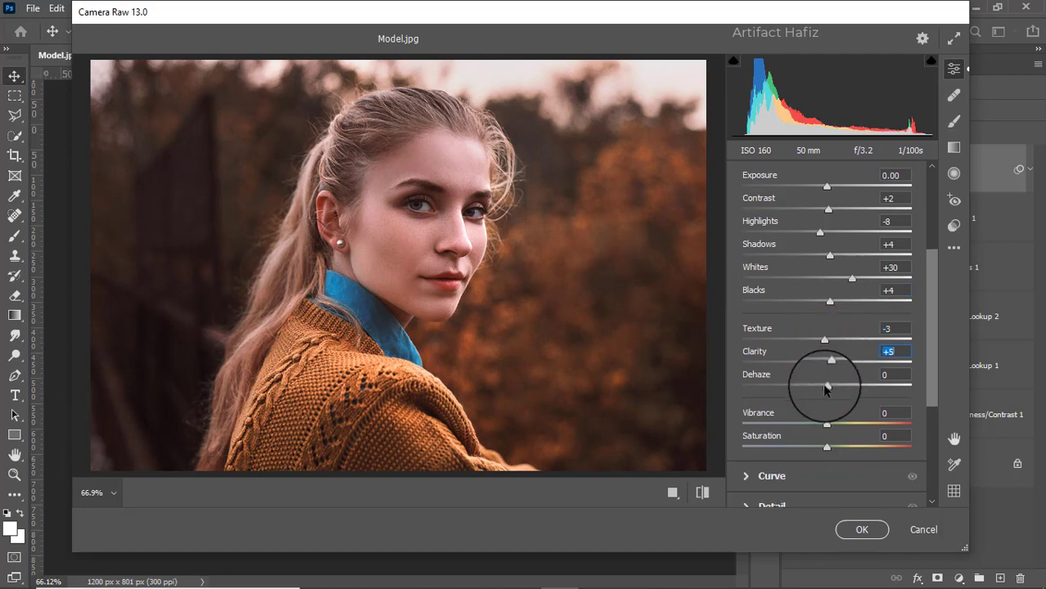
left_click_drag(826, 389, 827, 388)
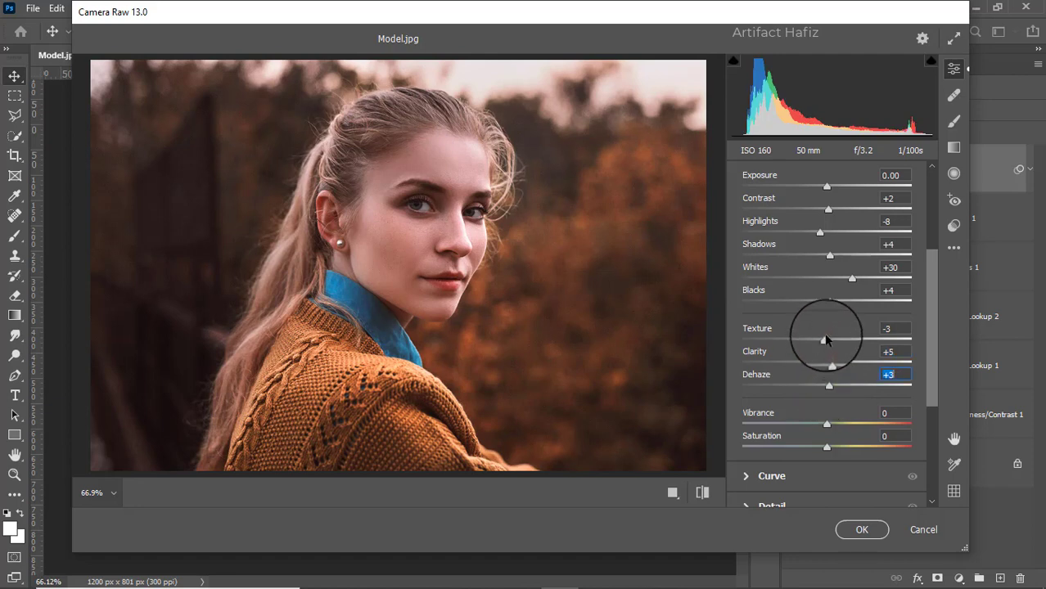
scroll(826, 337, "down", 4)
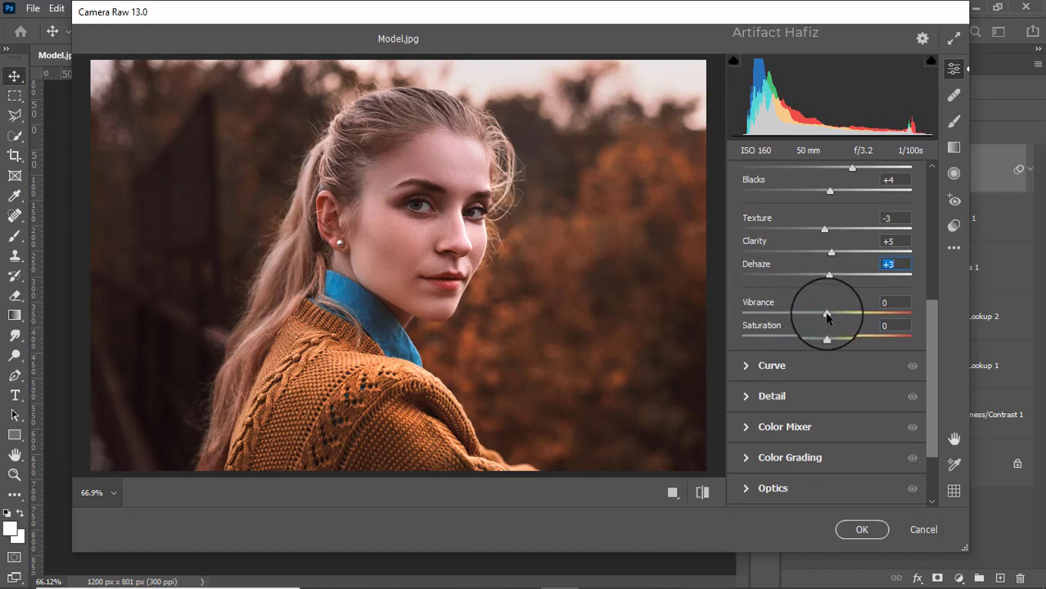
mouse_move(827, 315)
left_mouse_down()
mouse_move(843, 317)
mouse_move(833, 319)
left_mouse_up()
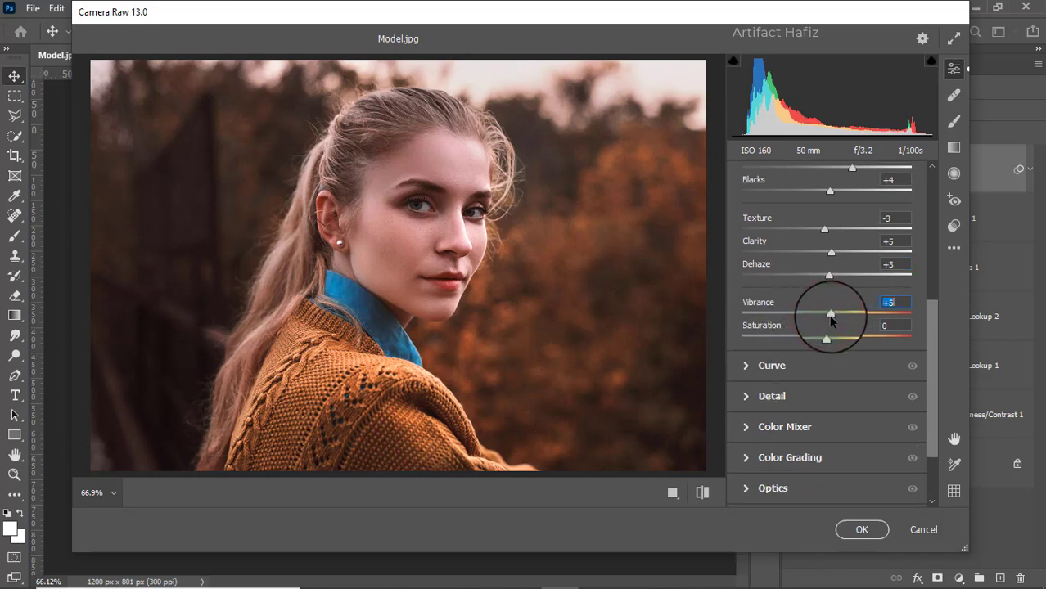
Shape the blue channel curve with a point at input 60, output 67, and raise its black point to output 24.
left_click(748, 365)
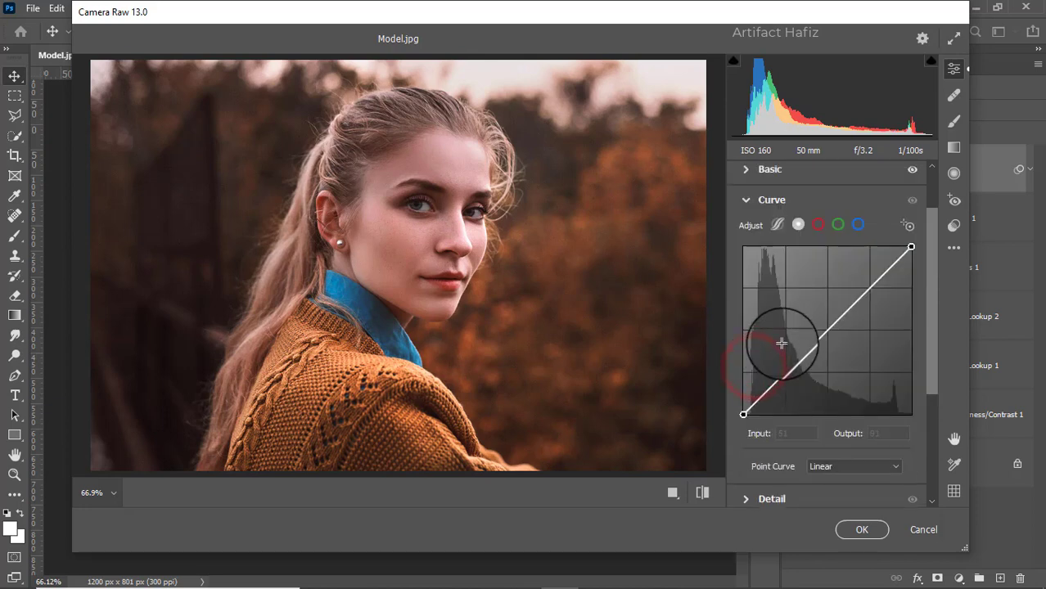
left_click(857, 224)
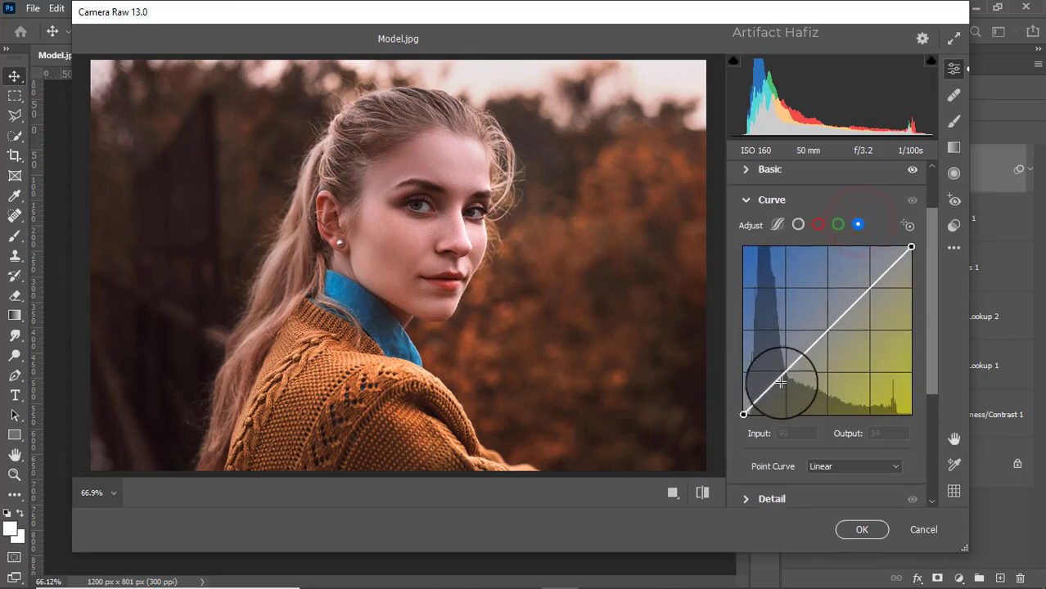
left_click_drag(785, 373, 778, 370)
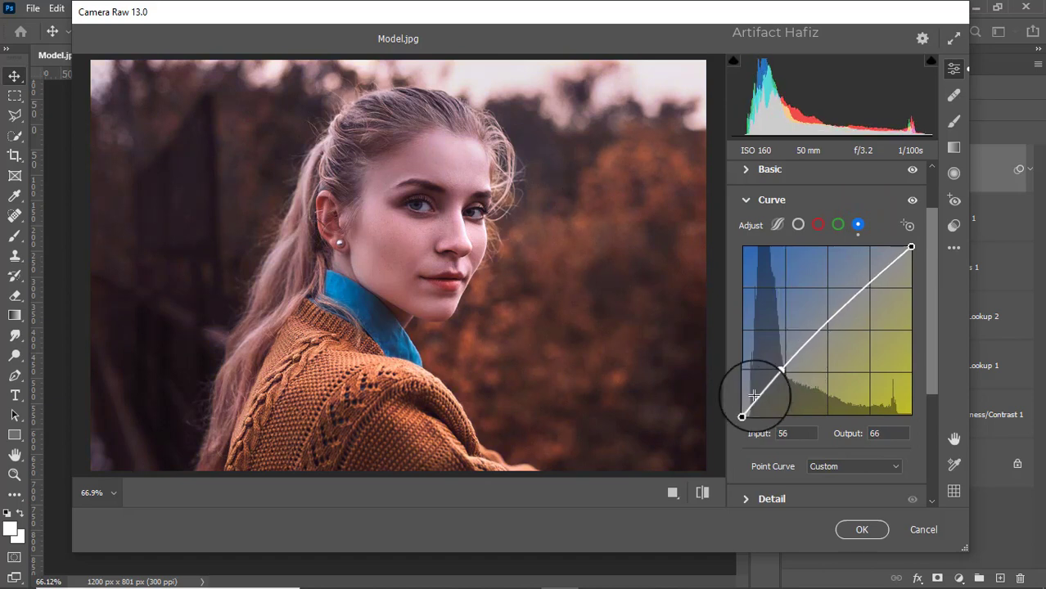
left_click_drag(743, 414, 744, 402)
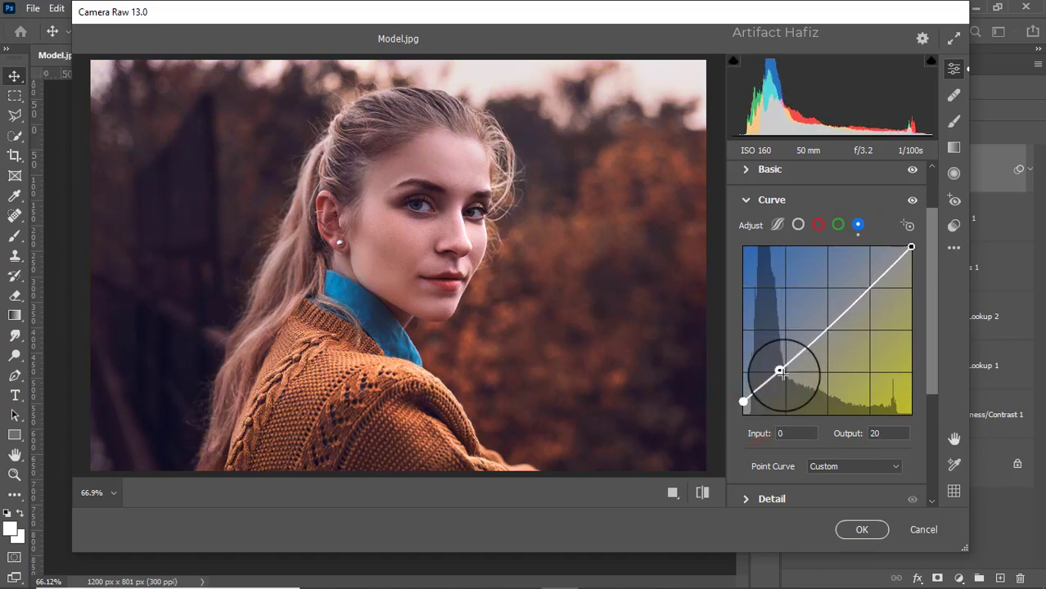
left_click_drag(780, 370, 783, 371)
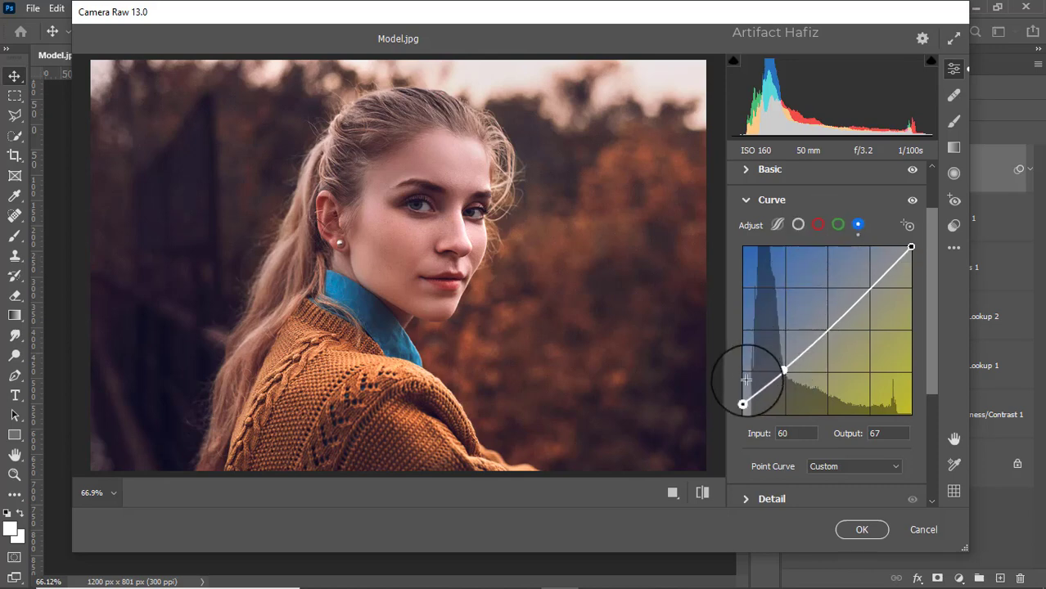
left_click_drag(742, 404, 744, 398)
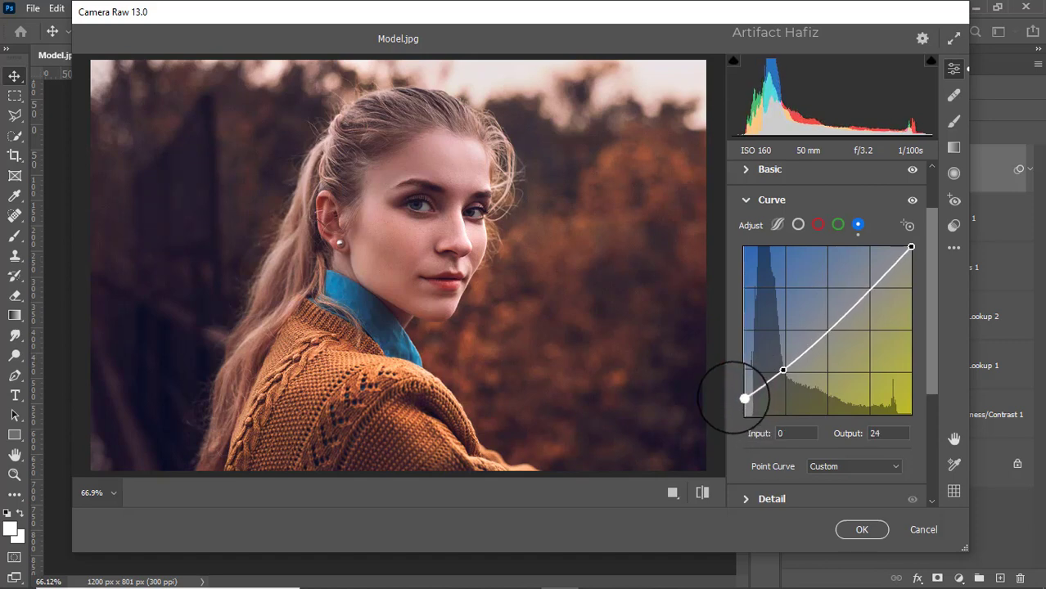
Set Sharpening to 10, Noise Reduction to 8 and Color Noise Reduction to 10 in the Detail adjustments.
scroll(803, 361, "down", 2)
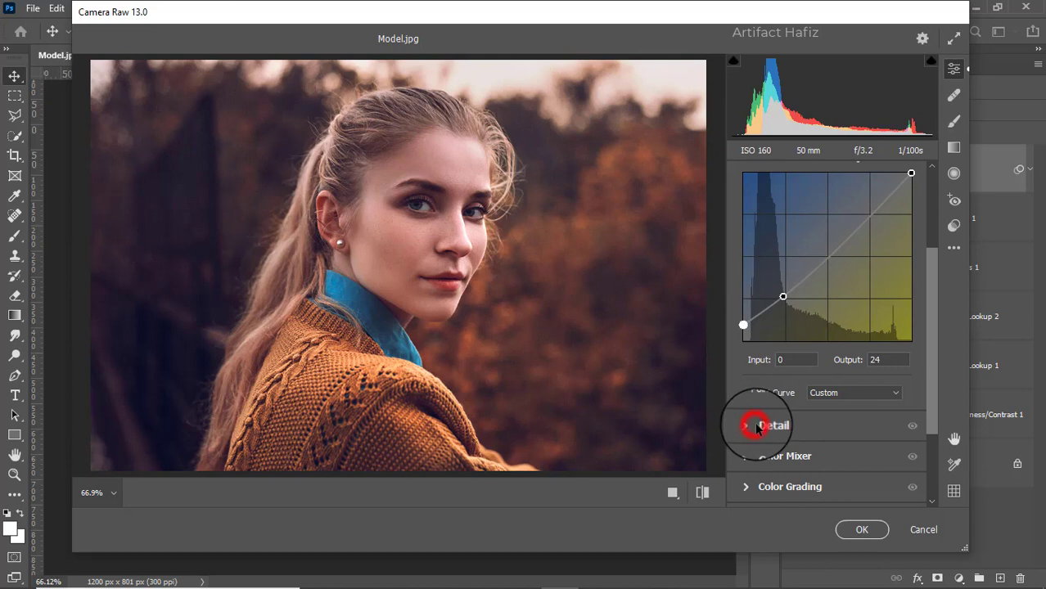
left_click(758, 426)
left_click(746, 364)
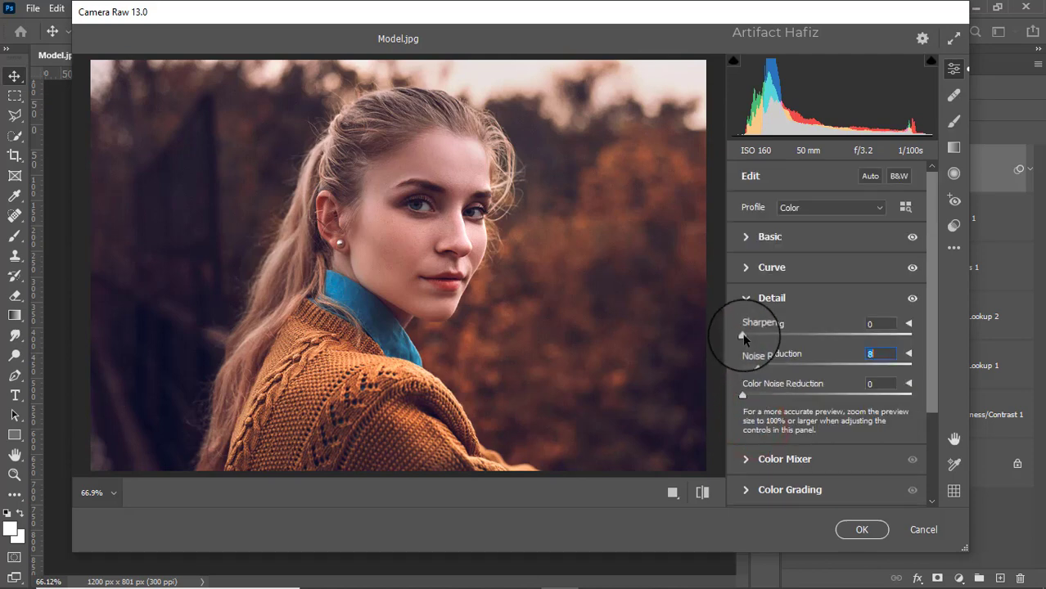
left_click(753, 335)
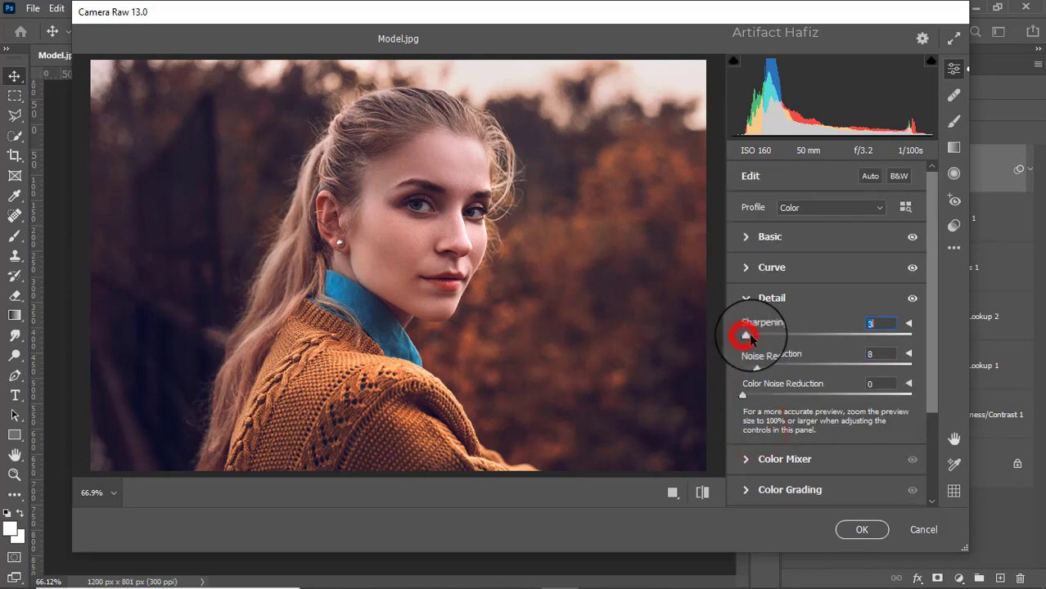
left_click(756, 396)
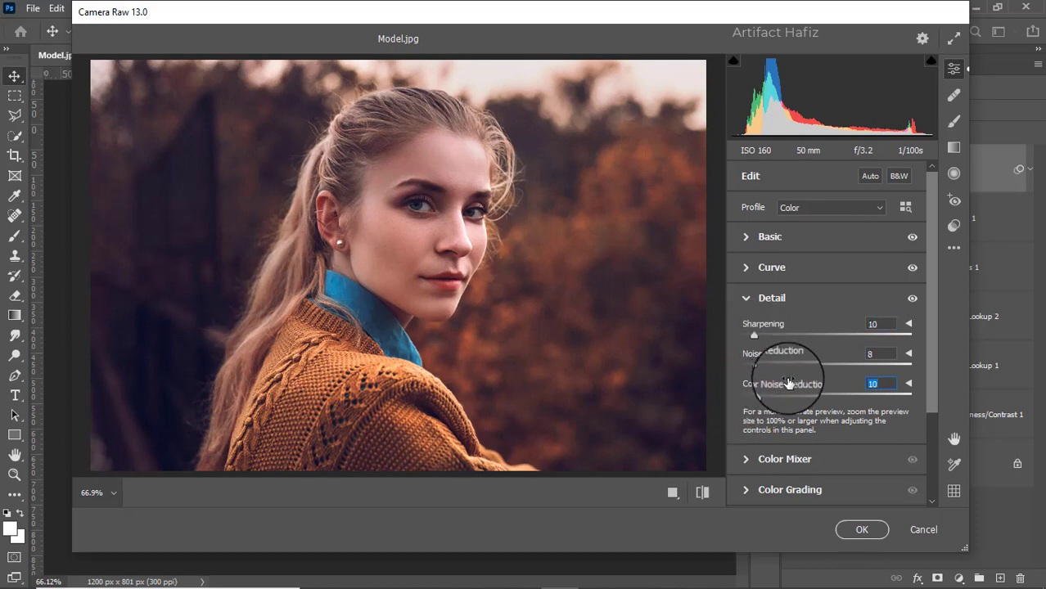
Set the Color Mixer saturation to Reds +3, Yellows +3, Greens +5, Aquas +5 and Blues -42.
scroll(789, 382, "down", 3)
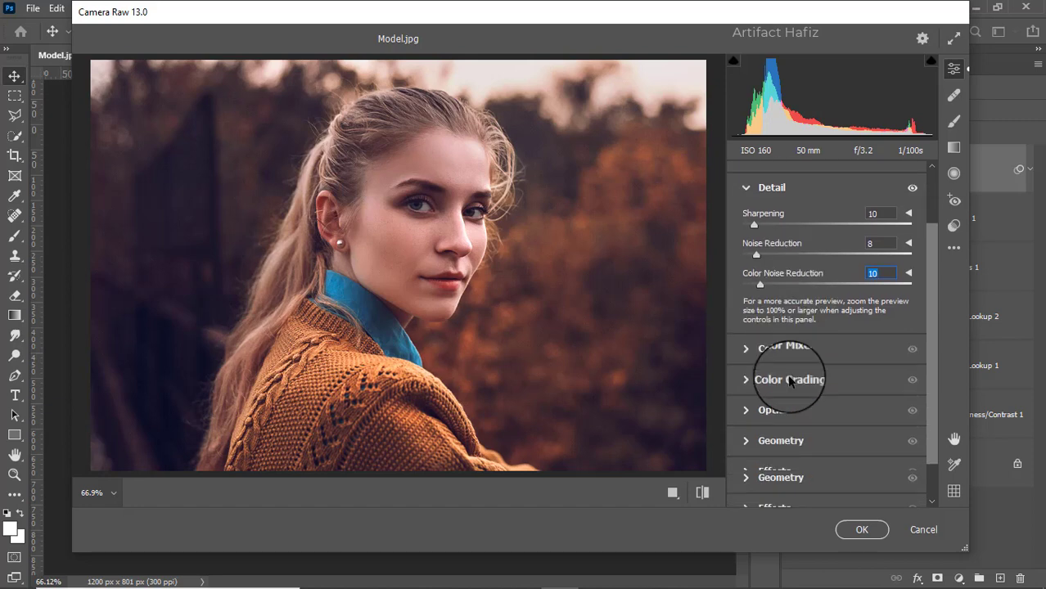
left_click(779, 350)
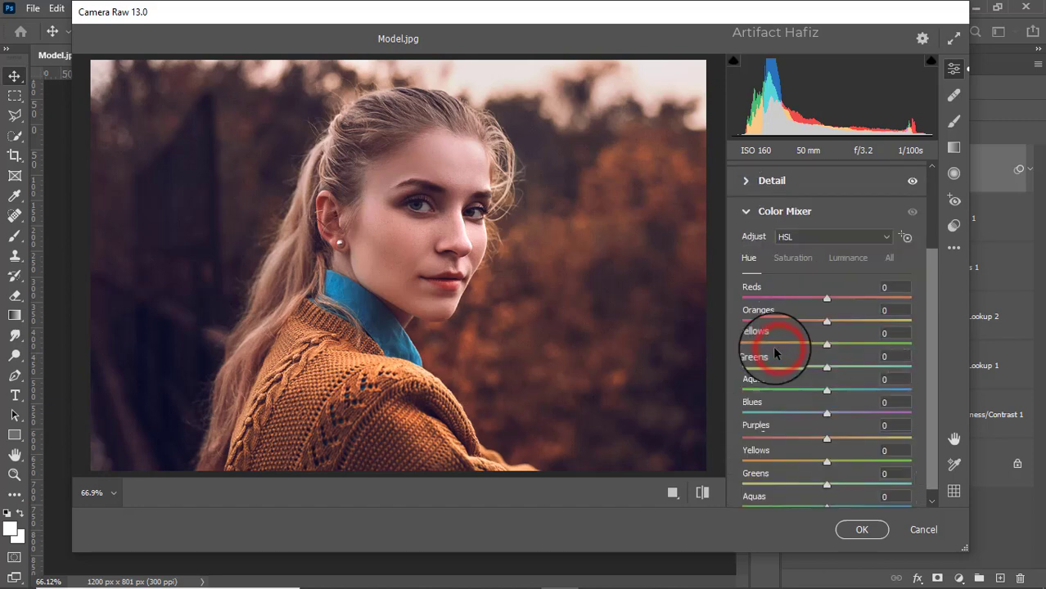
left_click(793, 260)
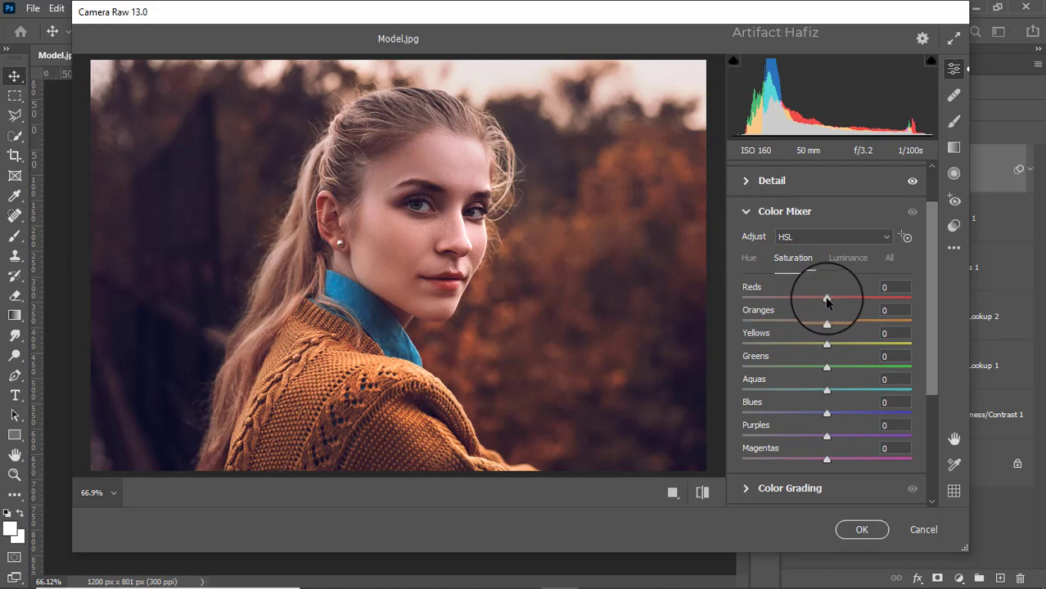
mouse_move(826, 299)
left_mouse_down()
mouse_move(808, 298)
mouse_move(831, 307)
left_mouse_up()
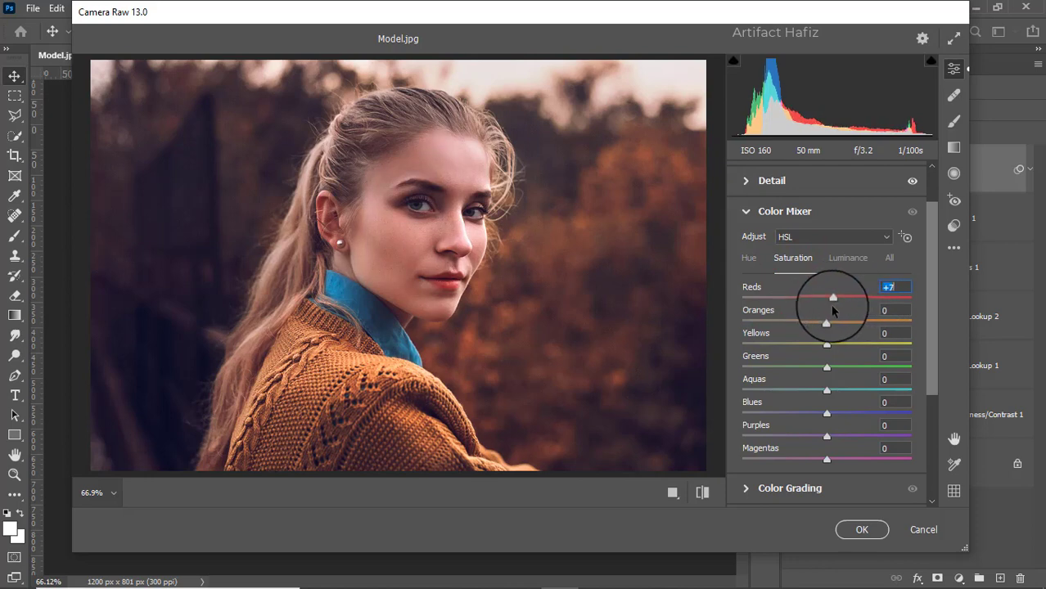
left_click_drag(827, 344, 791, 415)
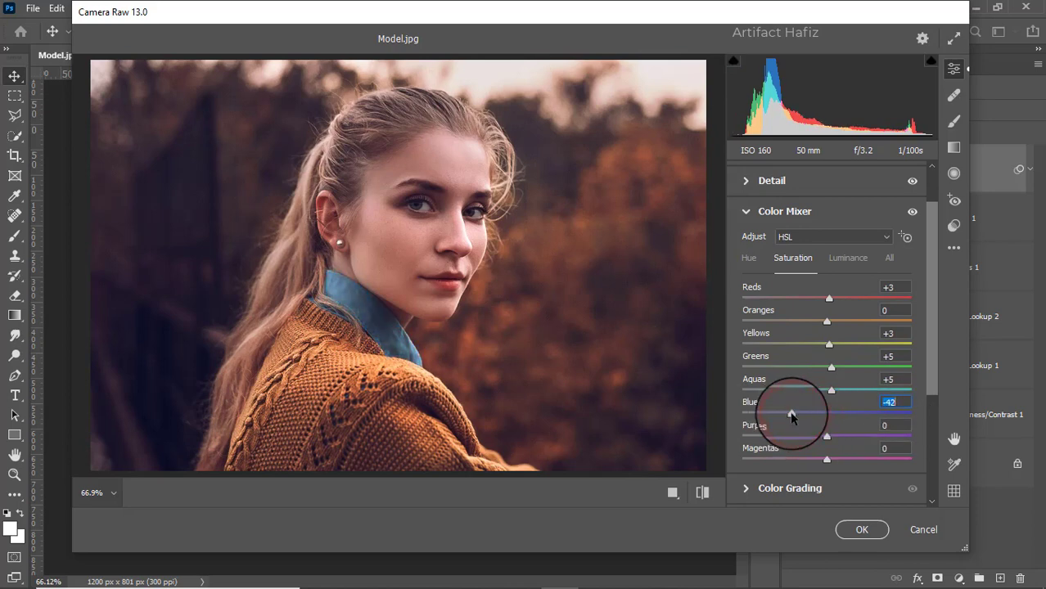
In the Color Mixer, set Luminance Reds +12, Oranges +14, Yellows +11, Greens +10, Aquas +12, Blues +15, and Hue Aquas -30, Blues -7.
scroll(815, 357, "down", 1)
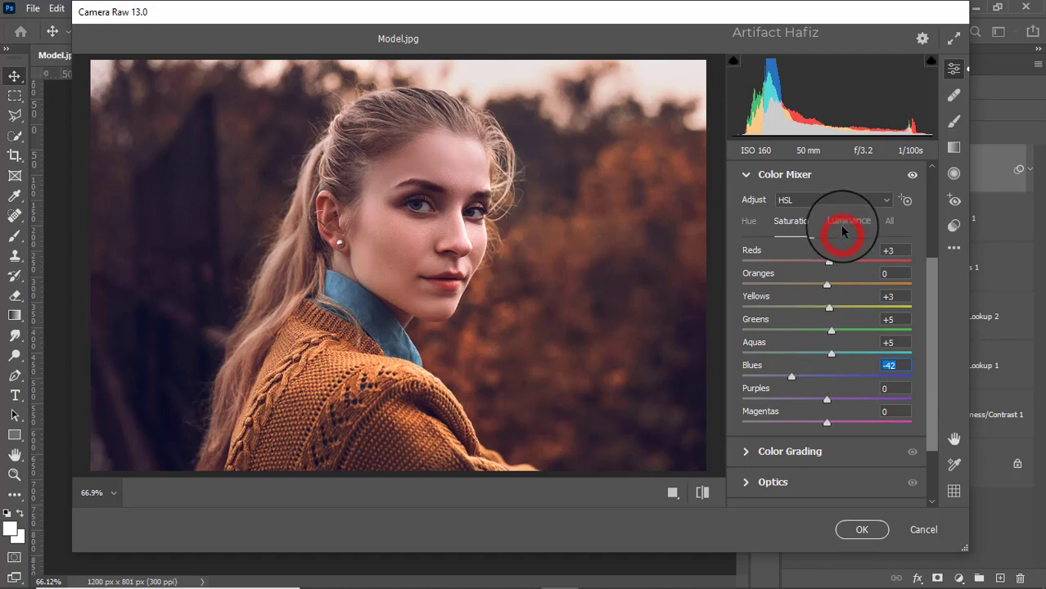
left_click(842, 220)
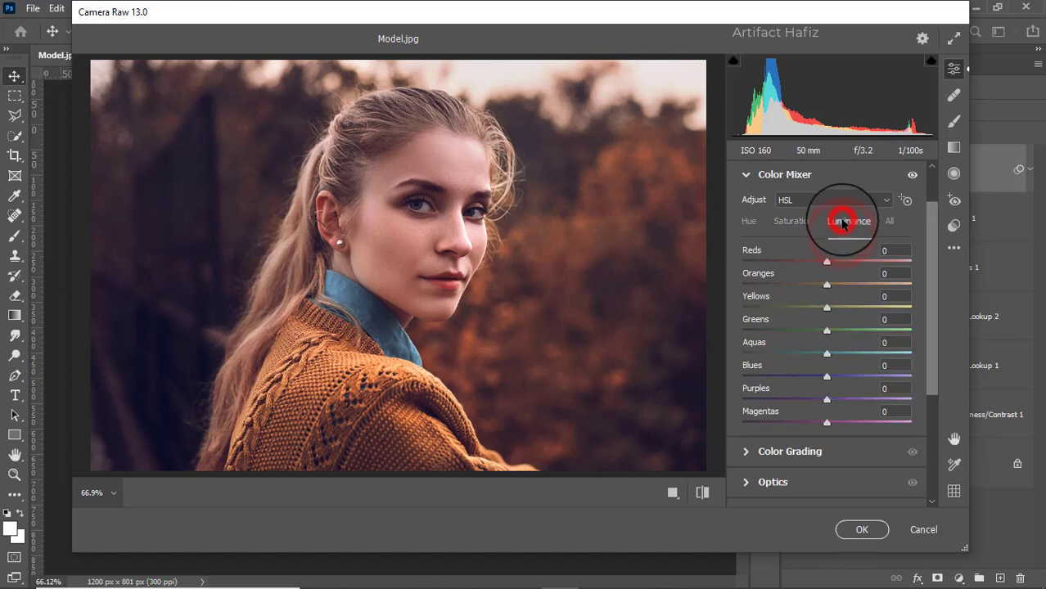
left_click_drag(826, 286, 832, 265)
left_click(827, 261)
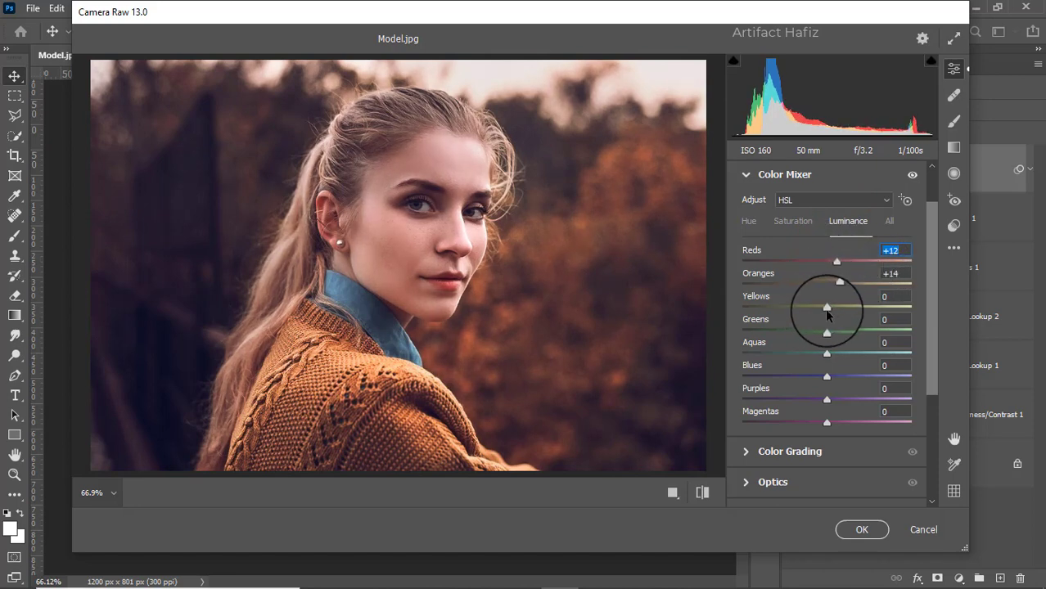
left_click_drag(826, 307, 837, 377)
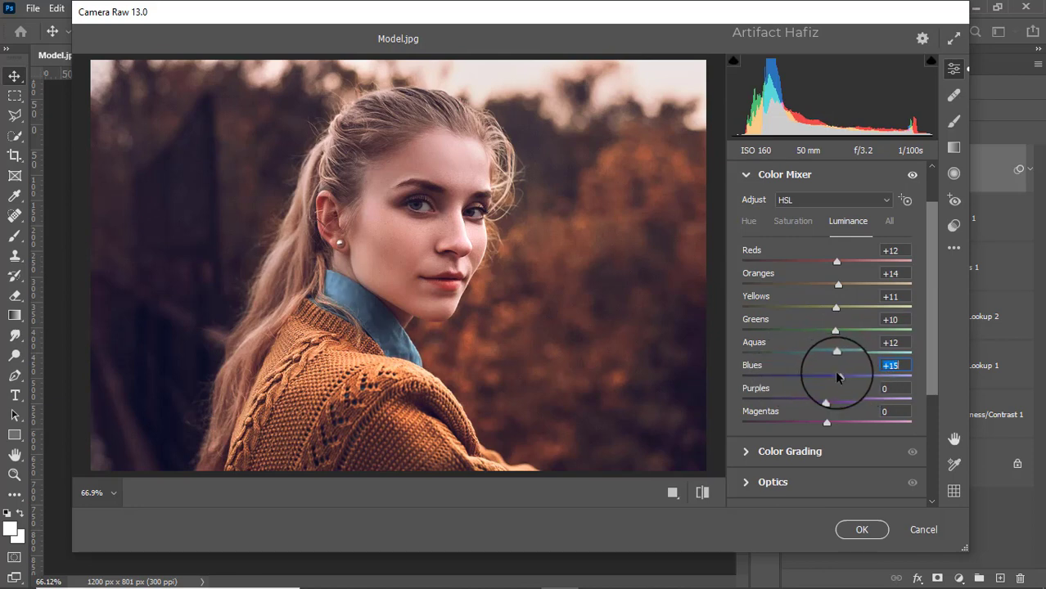
left_click(749, 221)
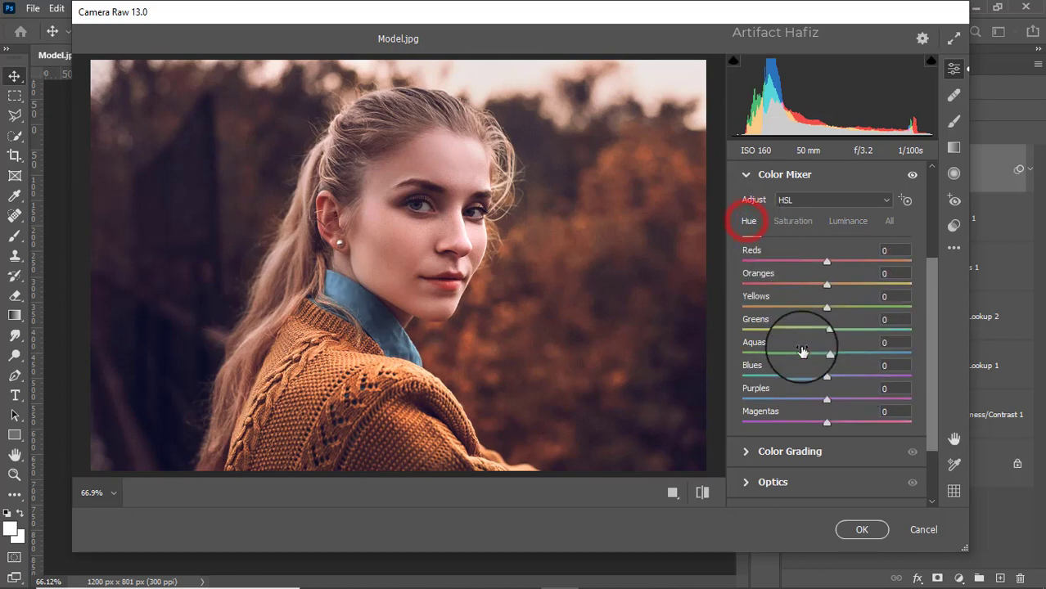
left_click_drag(827, 351, 833, 388)
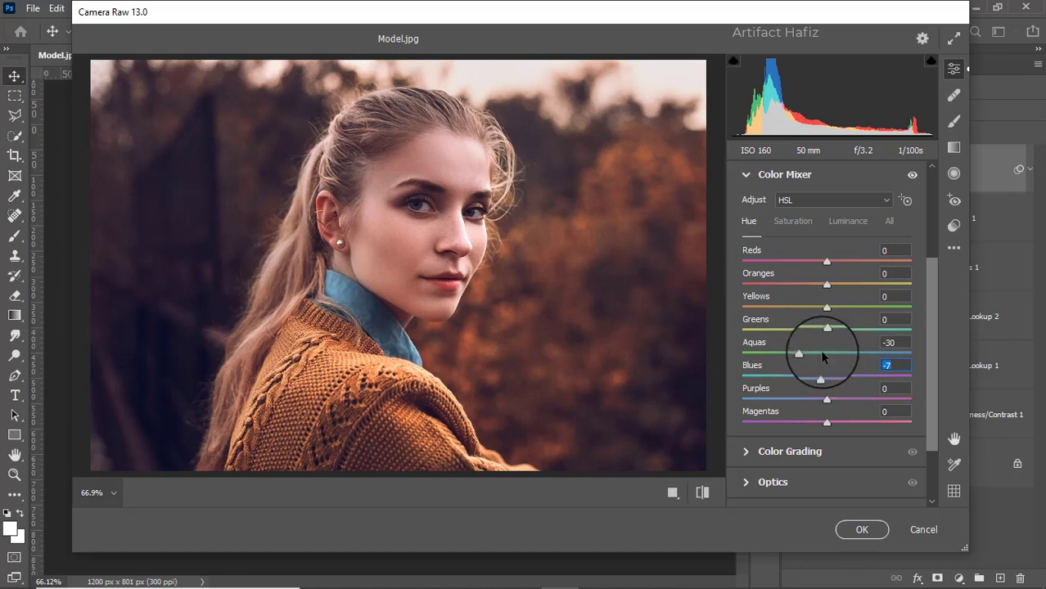
Use Color Grading to tint the shadows slightly cyan-blue and the highlights warm yellow-orange with hue 47 and saturation 13.
scroll(821, 356, "down", 1)
left_click(768, 416)
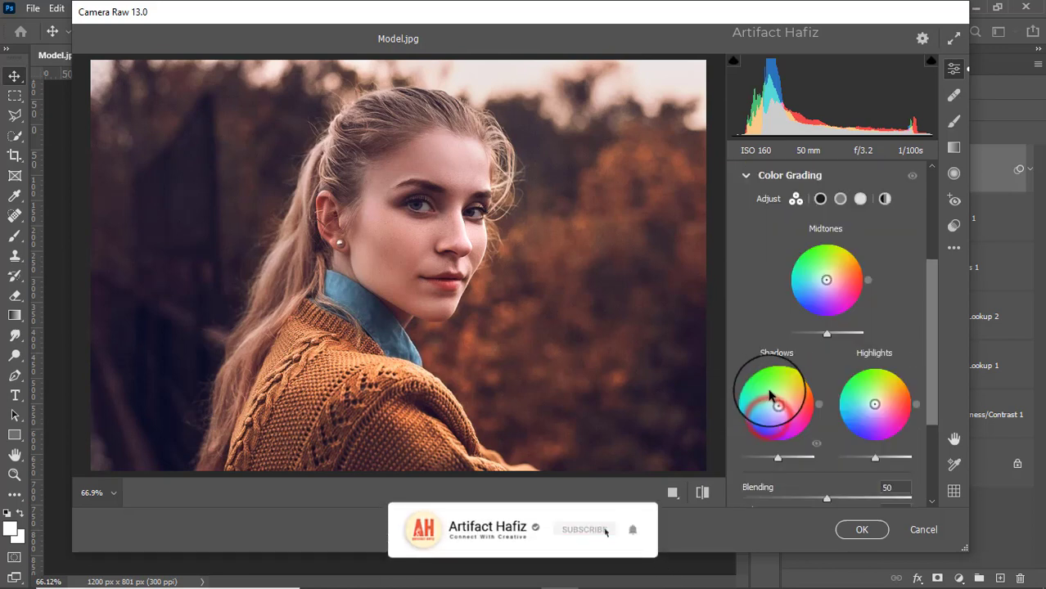
left_click_drag(773, 409, 775, 407)
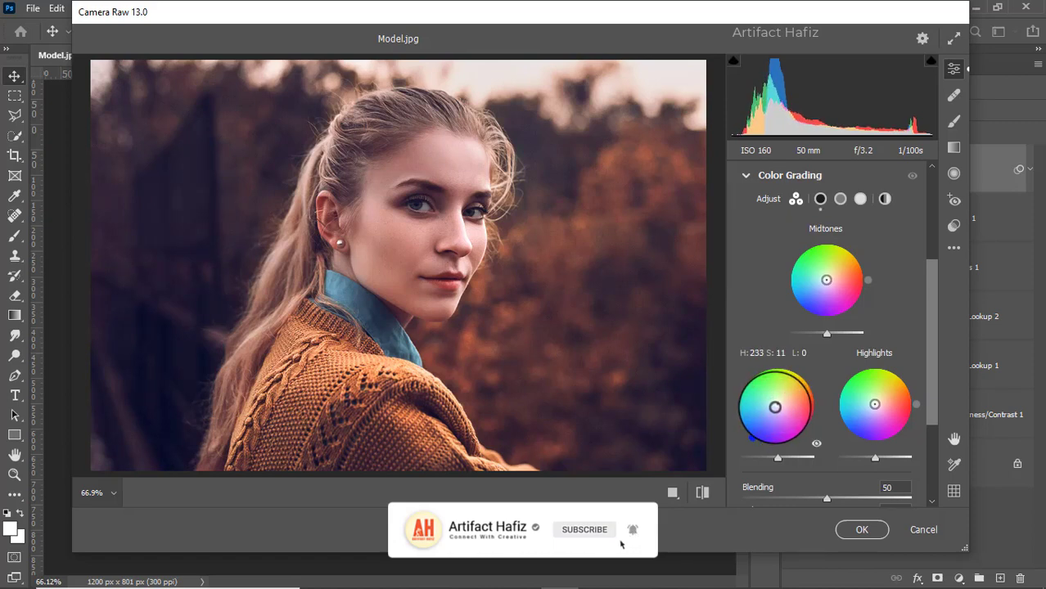
left_click_drag(739, 407, 698, 413)
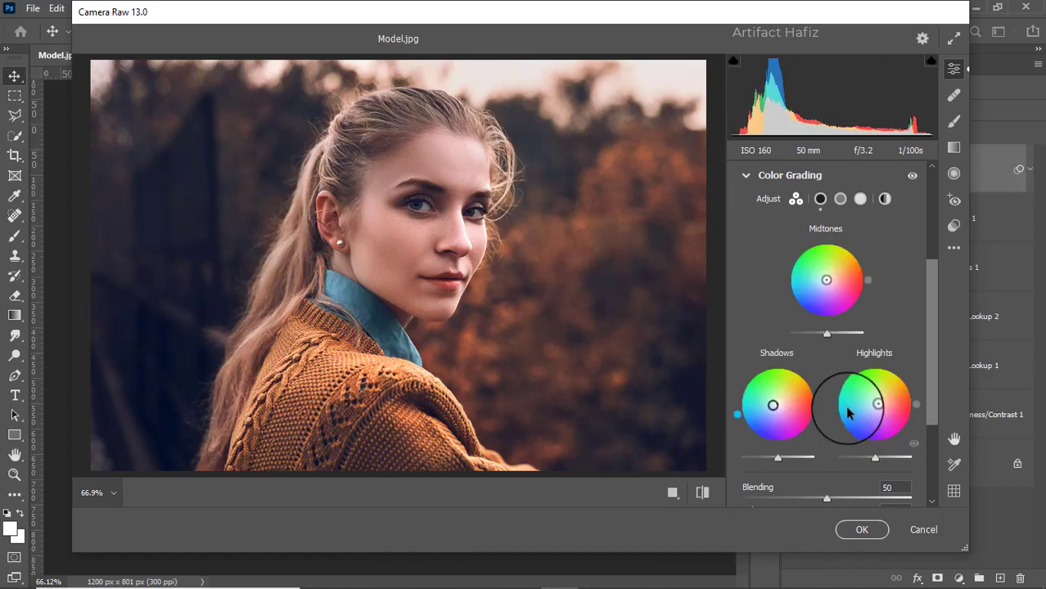
left_click_drag(874, 404, 923, 360)
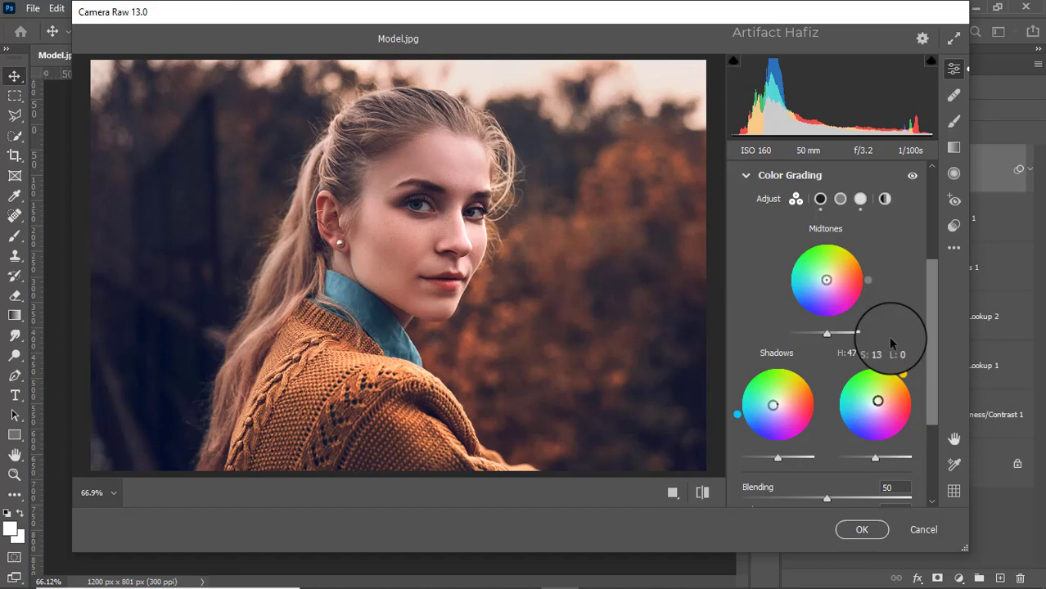
Add a vignette of -10 to the photo in the Effects adjustments.
scroll(868, 348, "down", 3)
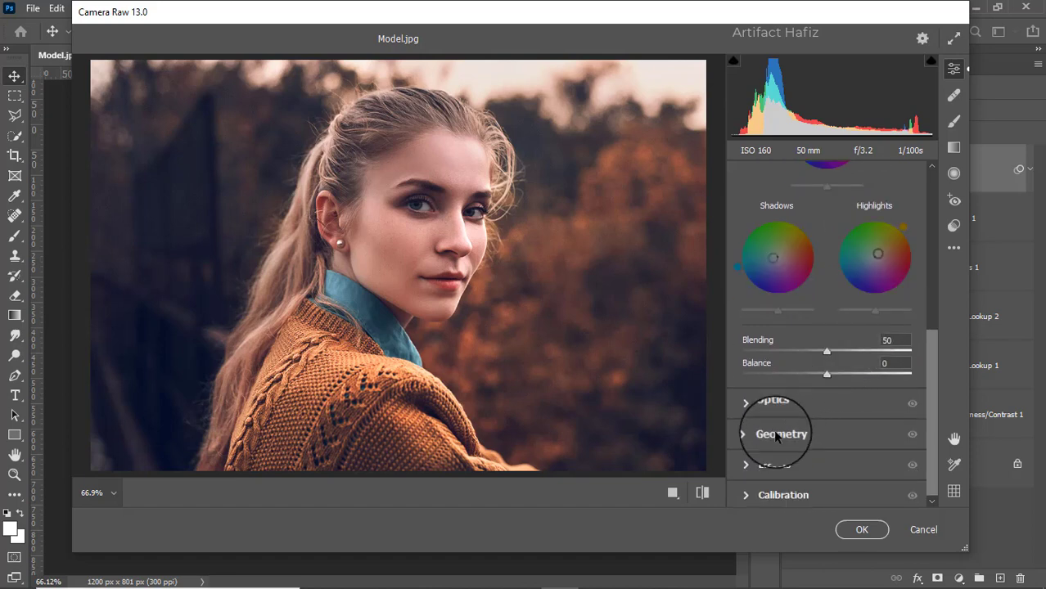
left_click(774, 463)
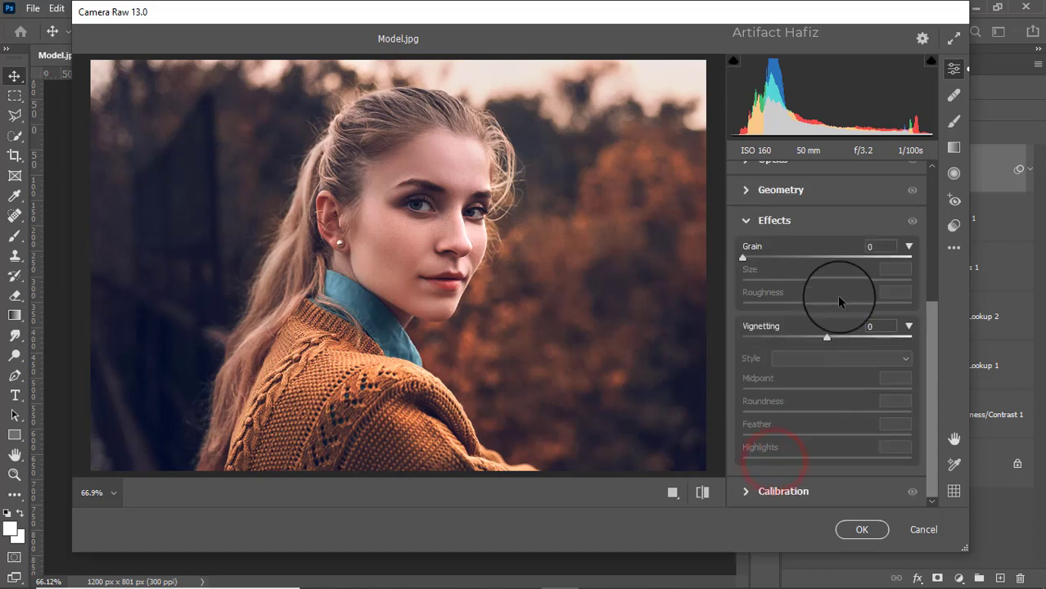
left_click_drag(827, 338, 817, 347)
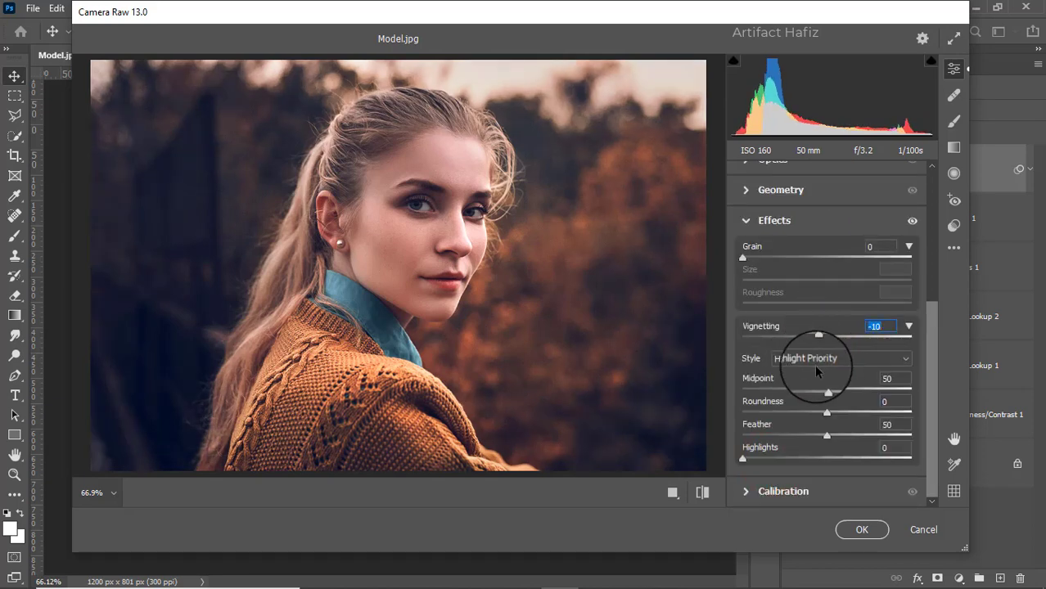
Set the Calibration saturation to -5 for Red Primary, +5 for Green Primary and +5 for Blue Primary, and apply the filter.
left_click(750, 491)
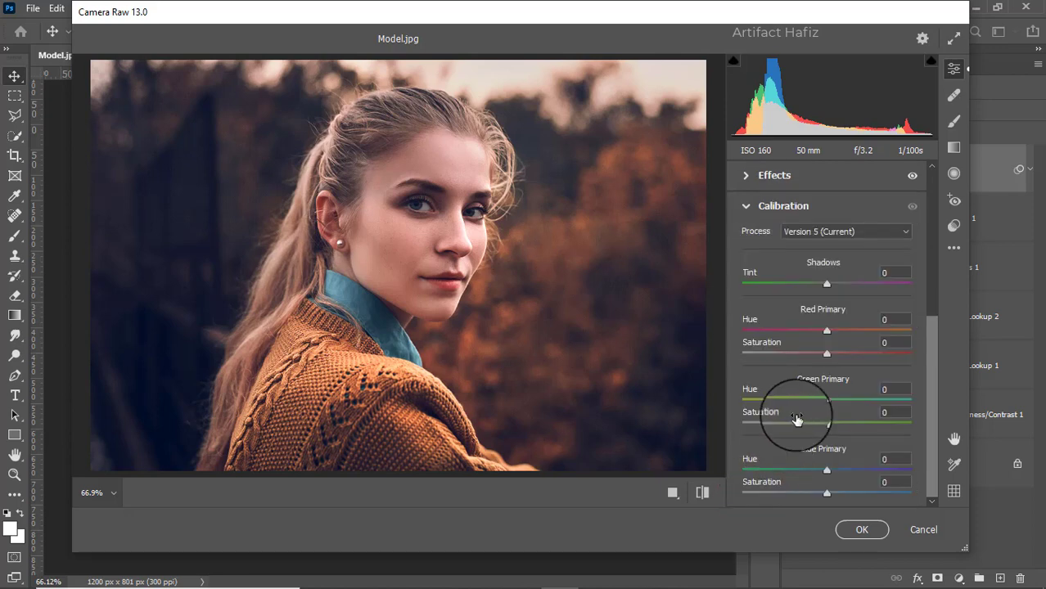
left_click_drag(823, 354, 822, 353)
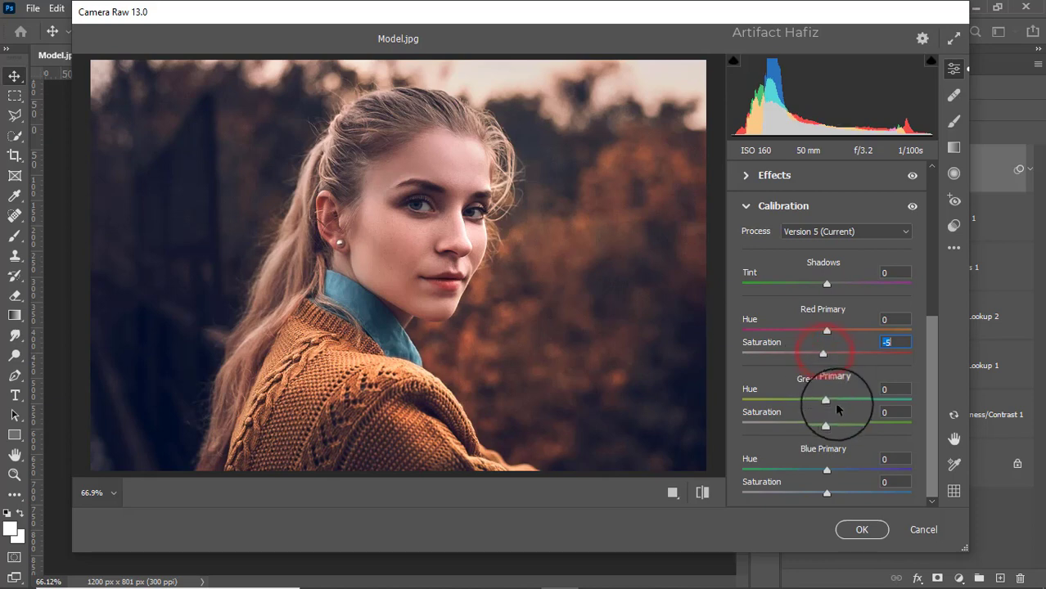
left_click_drag(825, 423, 830, 424)
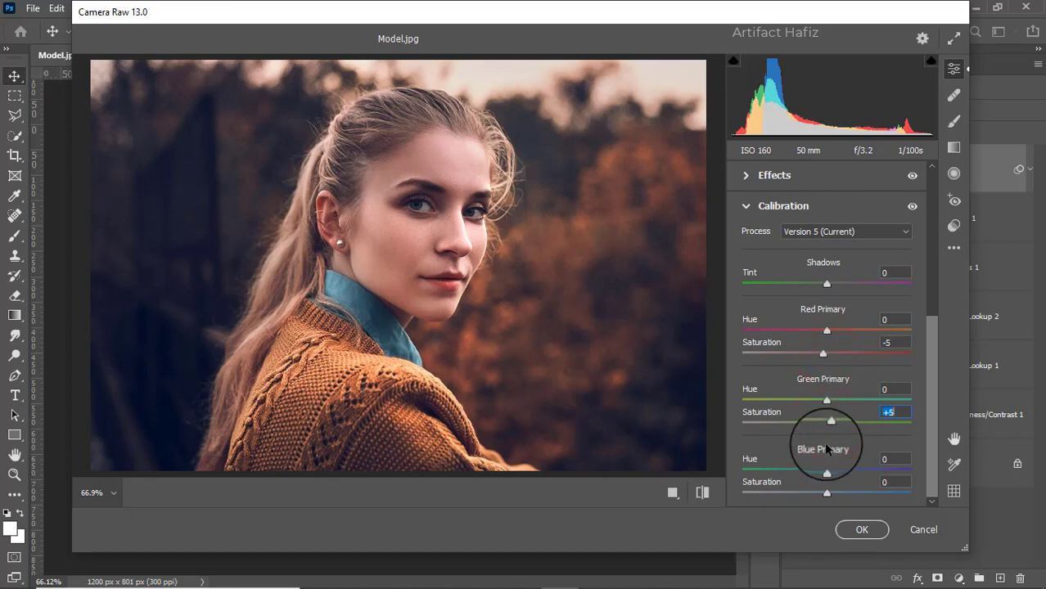
left_click_drag(824, 493, 826, 494)
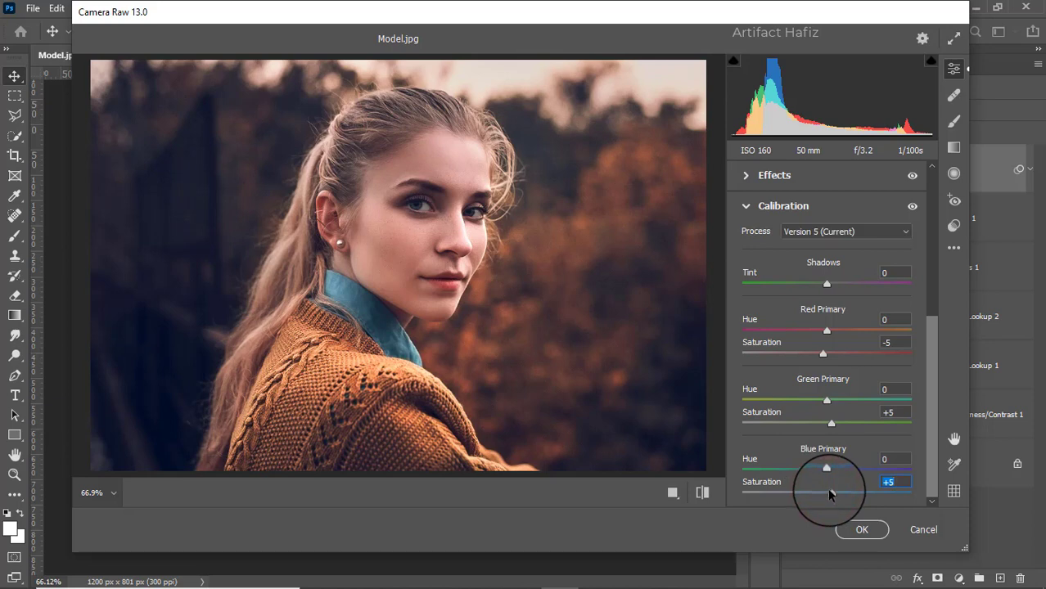
left_click(852, 530)
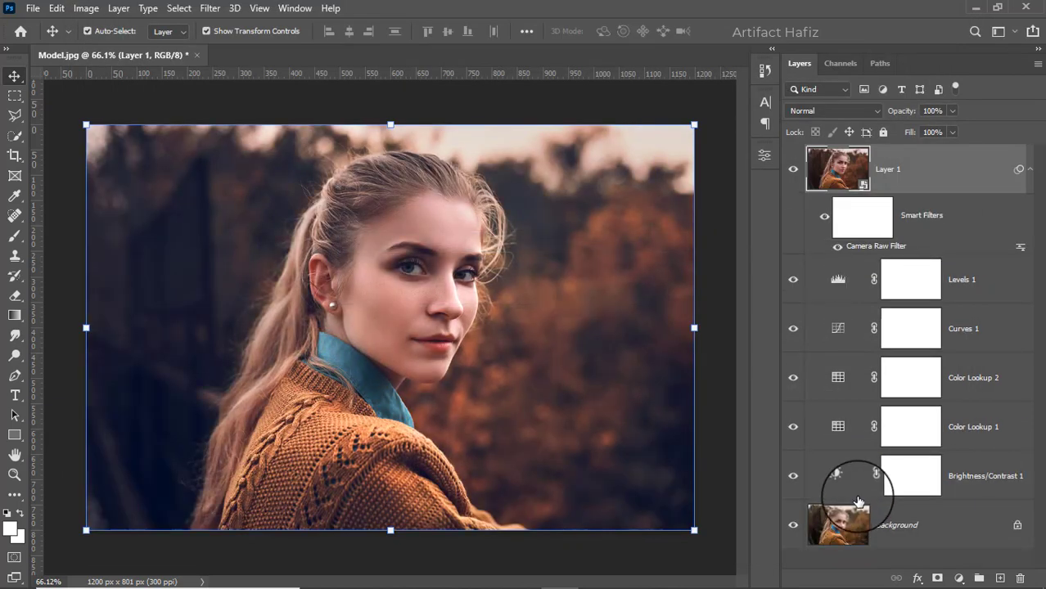
Compare the original photo with the graded result by toggling the visibility of all layers above the Background.
left_click(792, 528, "alt")
left_click(792, 528, "alt")
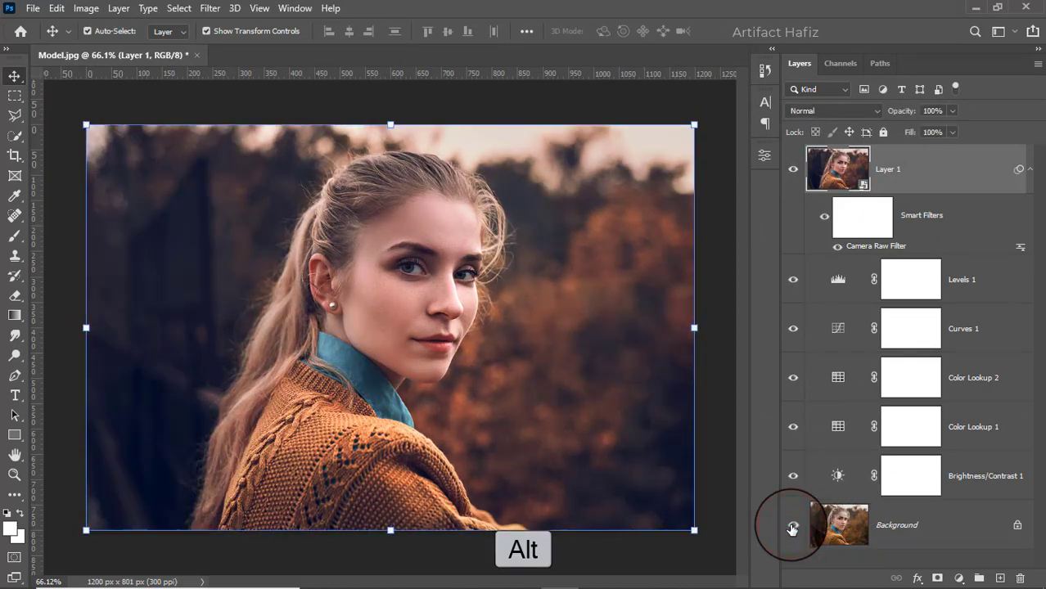
left_click(792, 528, "alt")
left_click(792, 528, "alt")
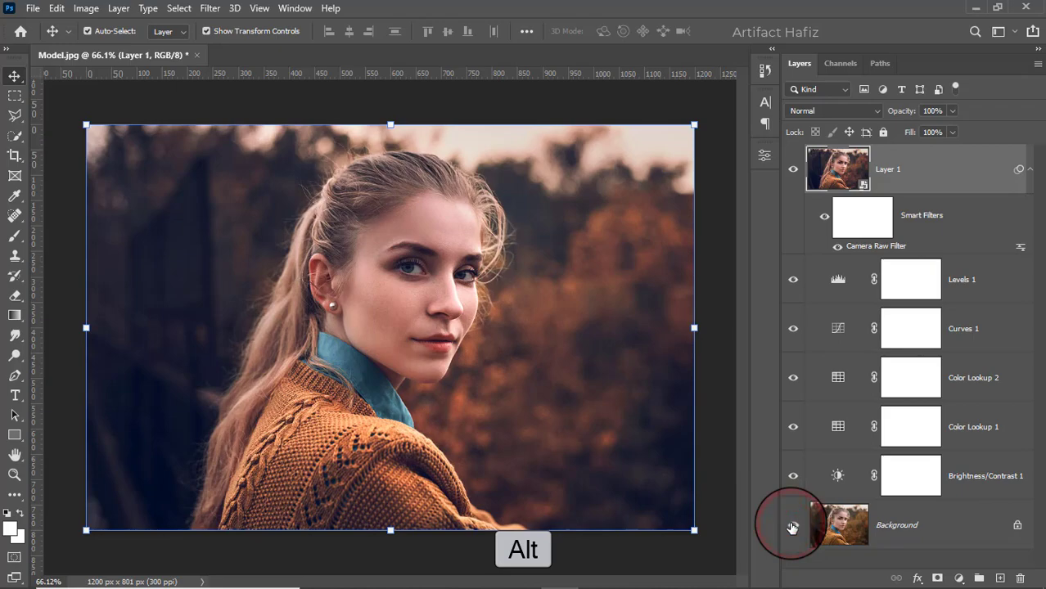